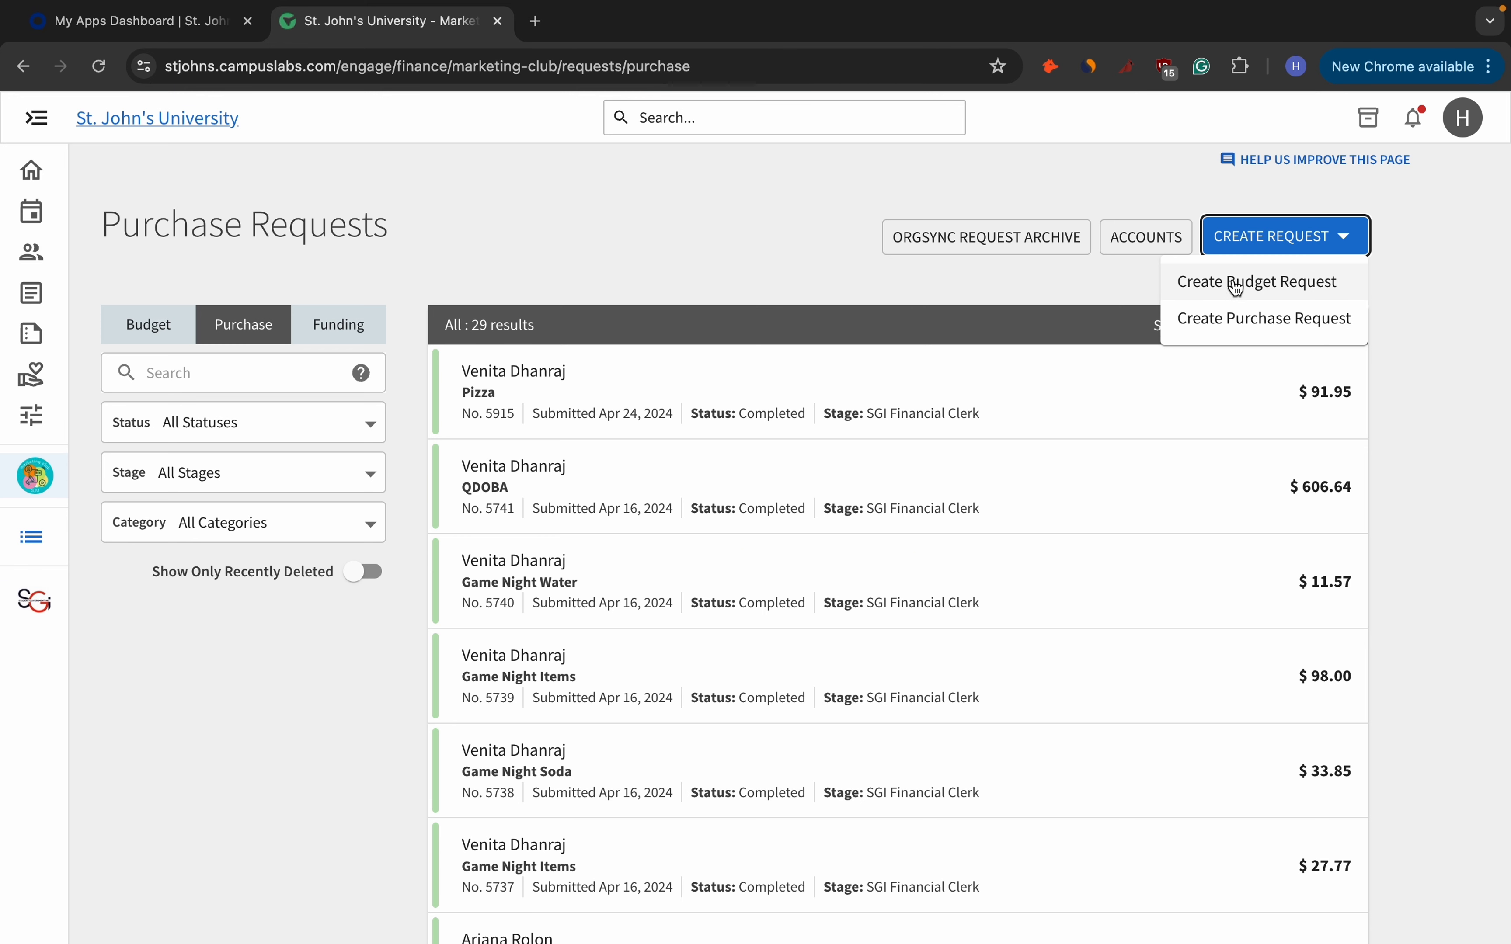
Start a new purchase request with the subject 'Pizza for GBM'.
click(1331, 331)
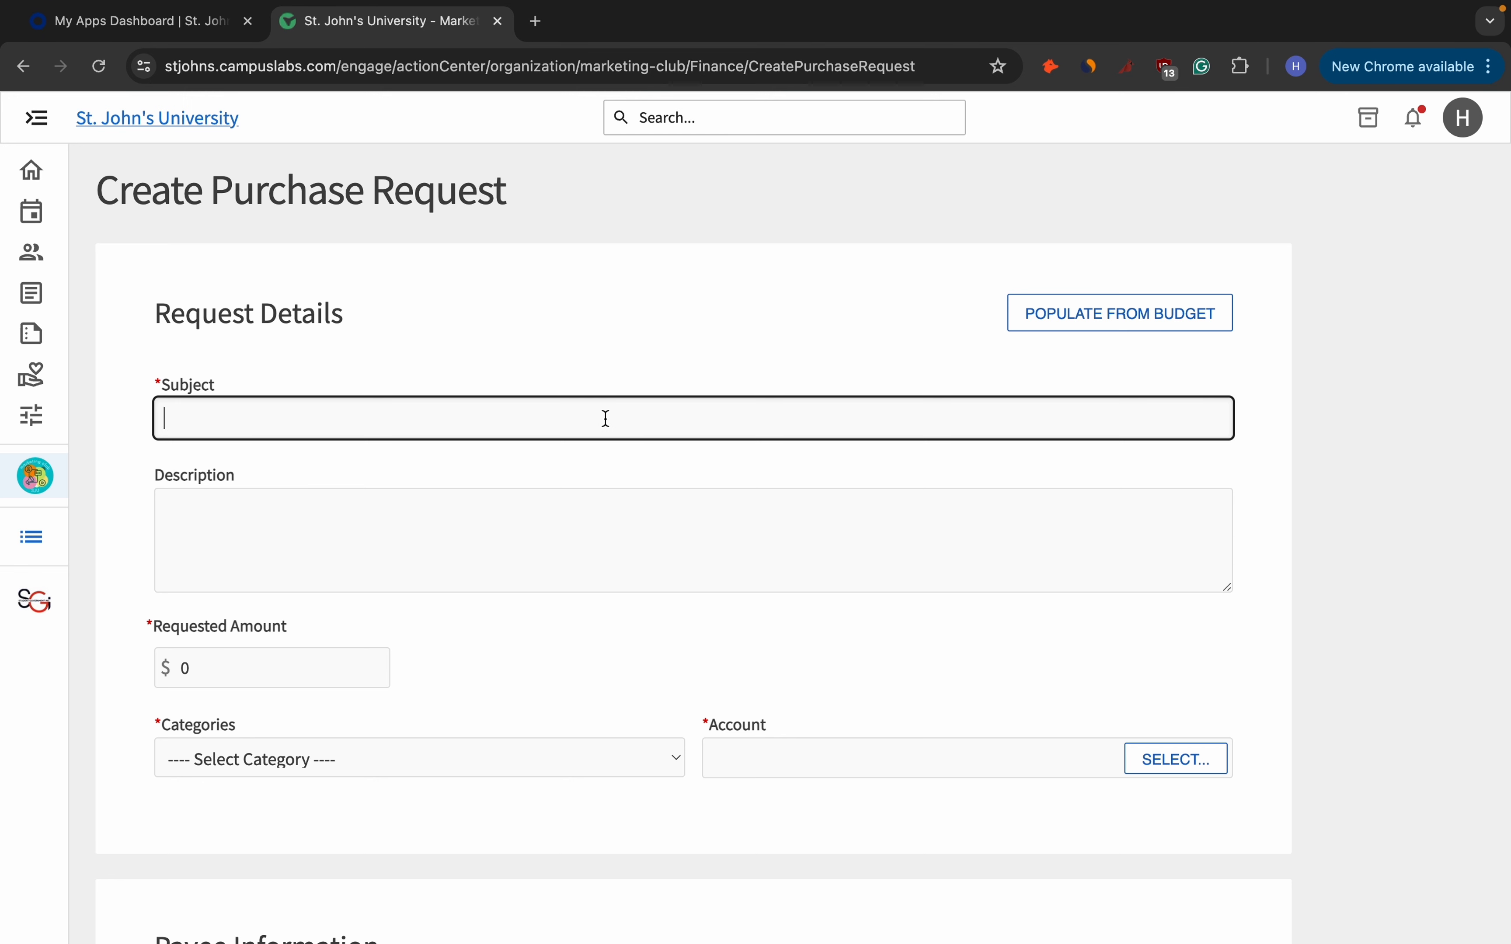
text(PIzza for GBM)
click(590, 489)
scroll(590, 489, down, 2)
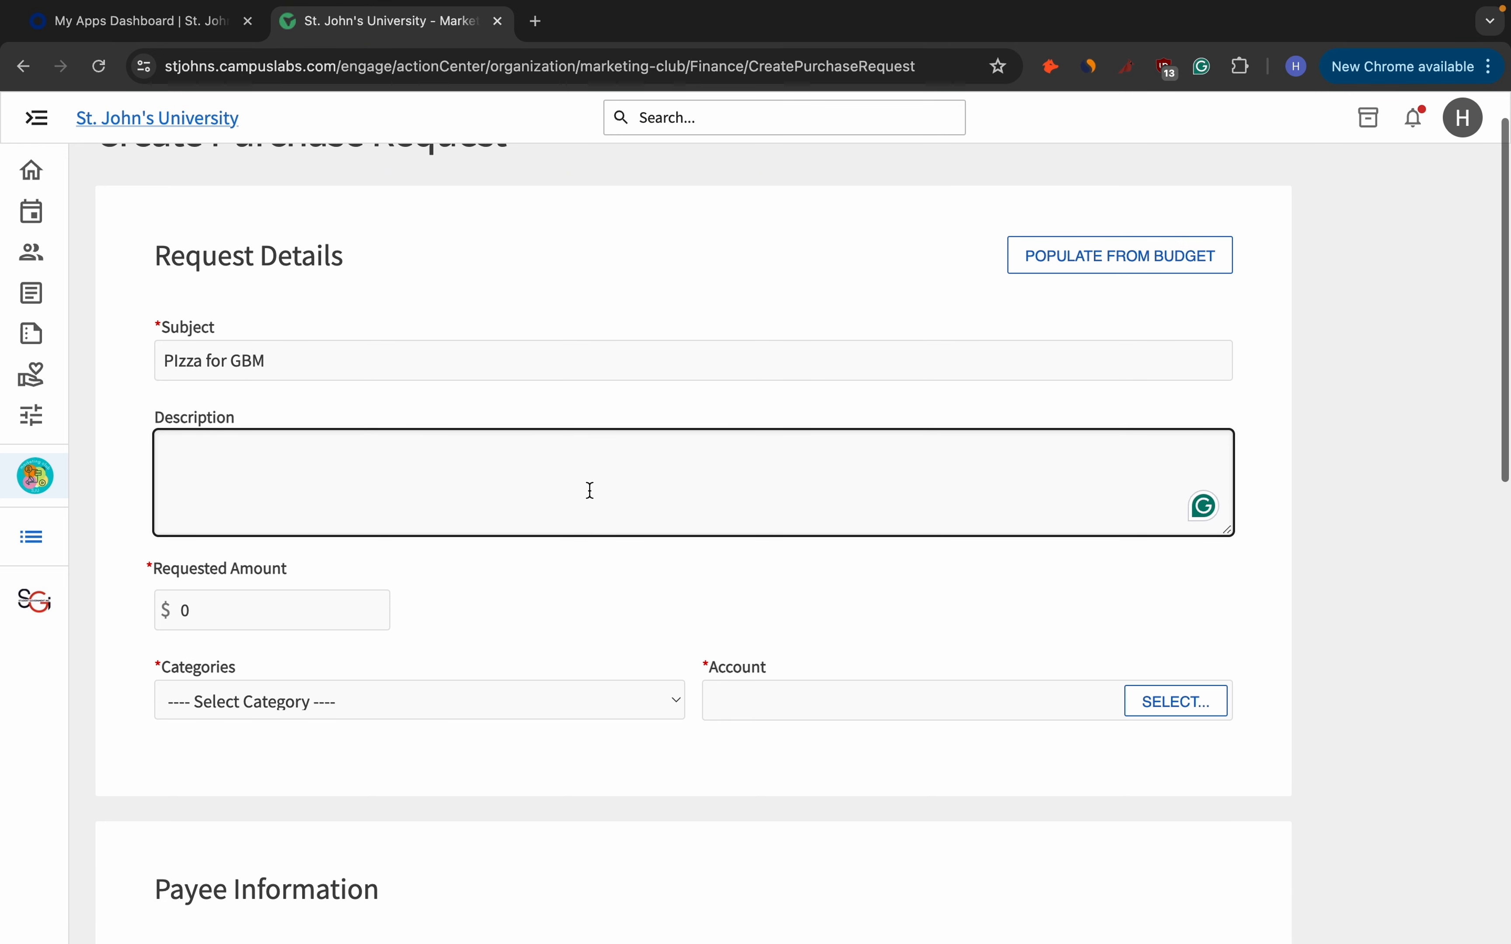
click(186, 368)
key(BackSpace)
key(BackSpace)
text(iz)
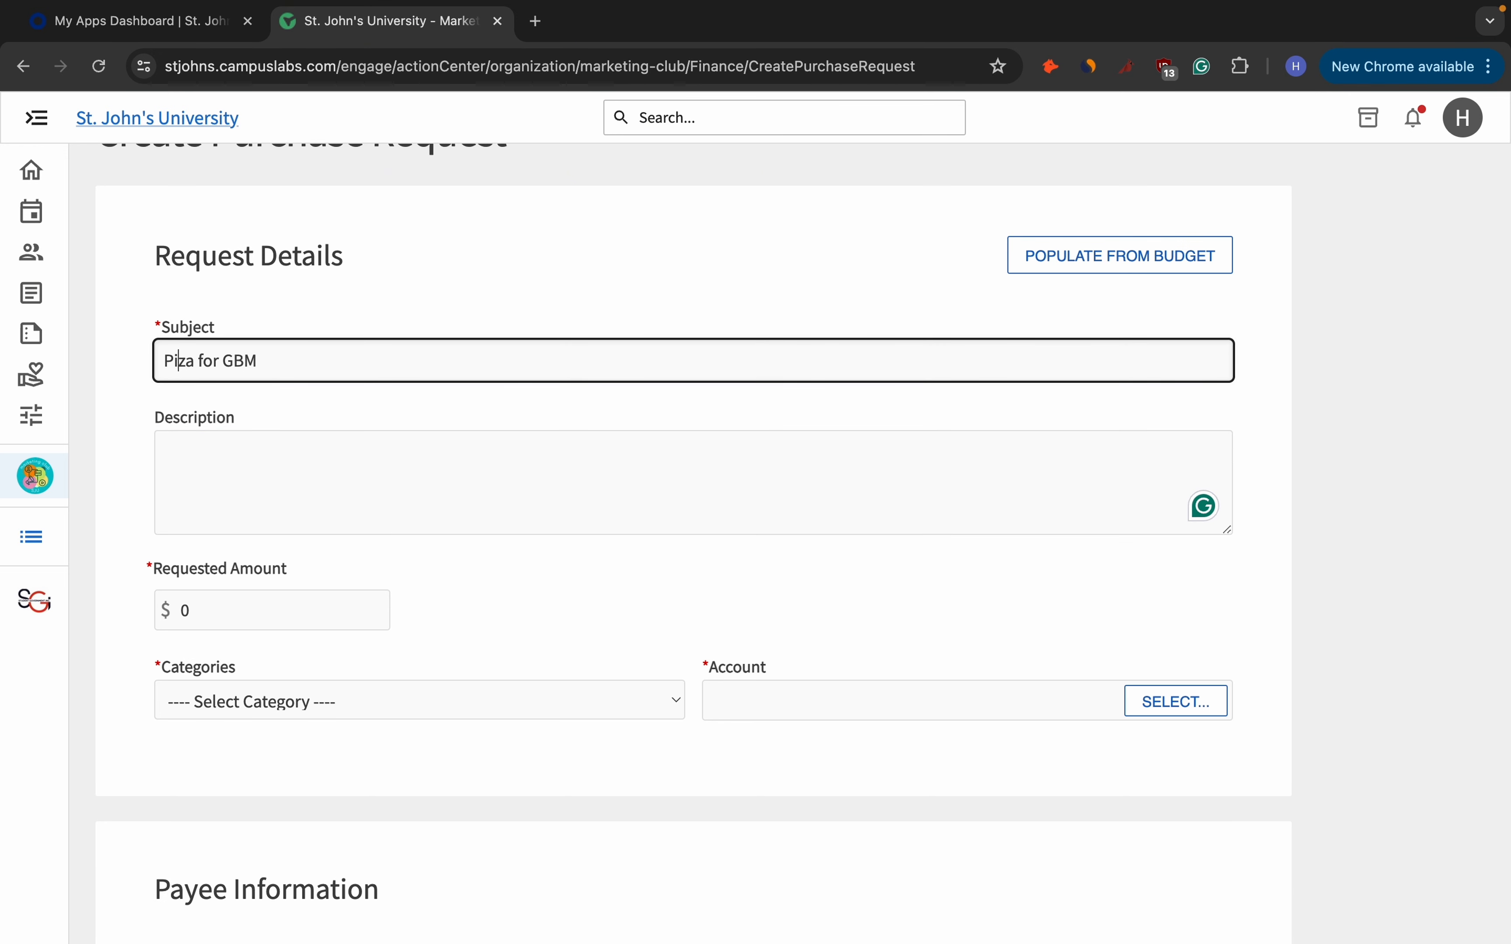
Write a description of the pizza and sodas bought for students interested in Marketing Club.
click(216, 452)
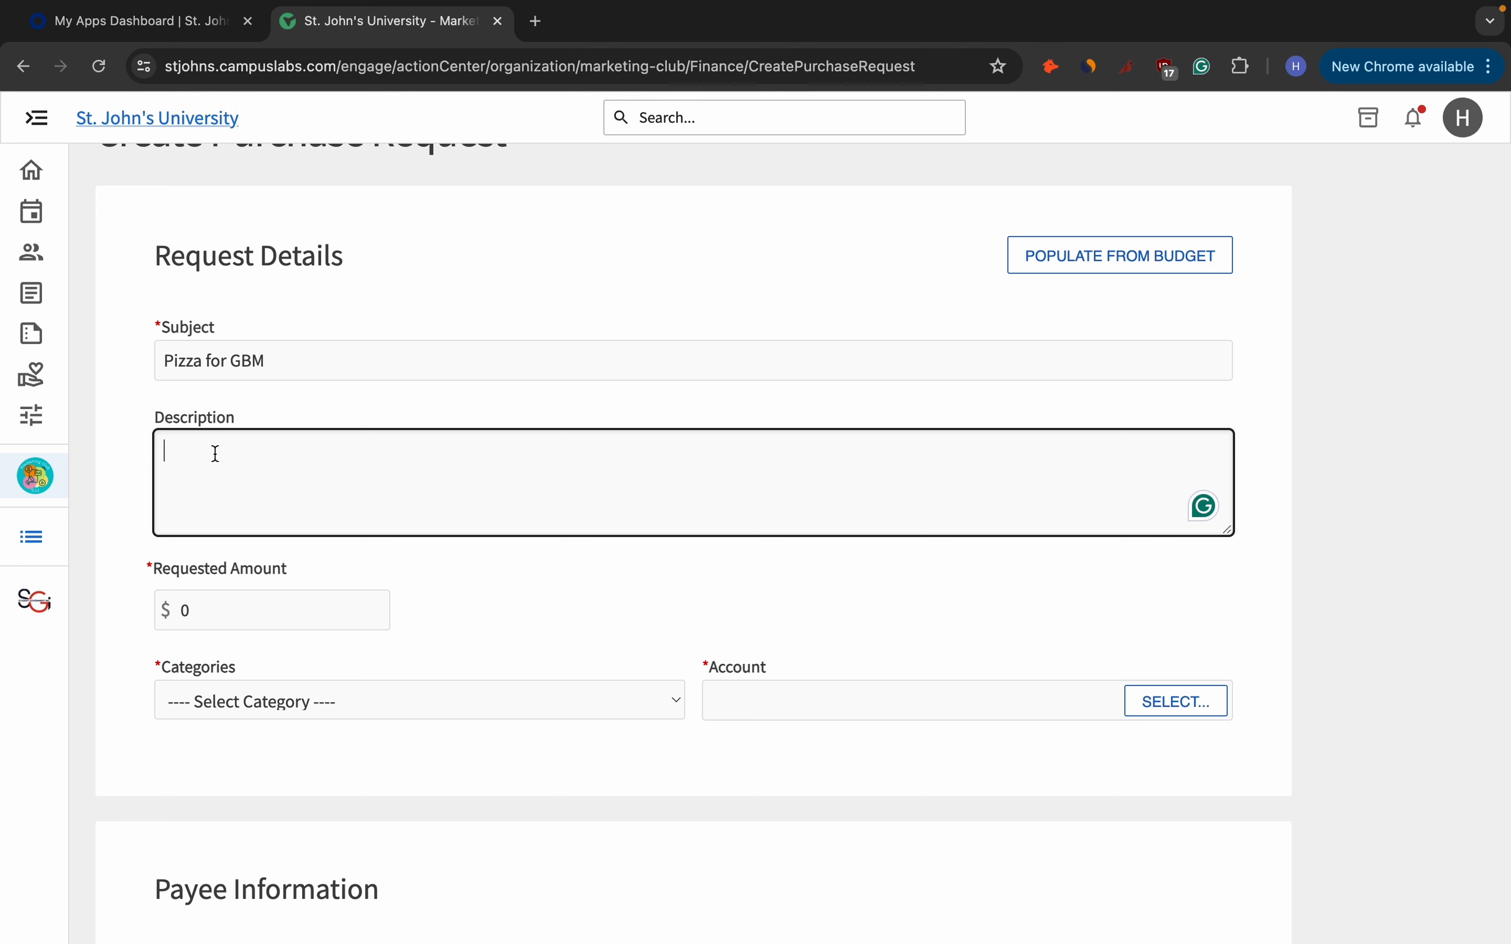
text(Purcah)
key(BackSpace)
key(BackSpace)
text(hased Pizza)
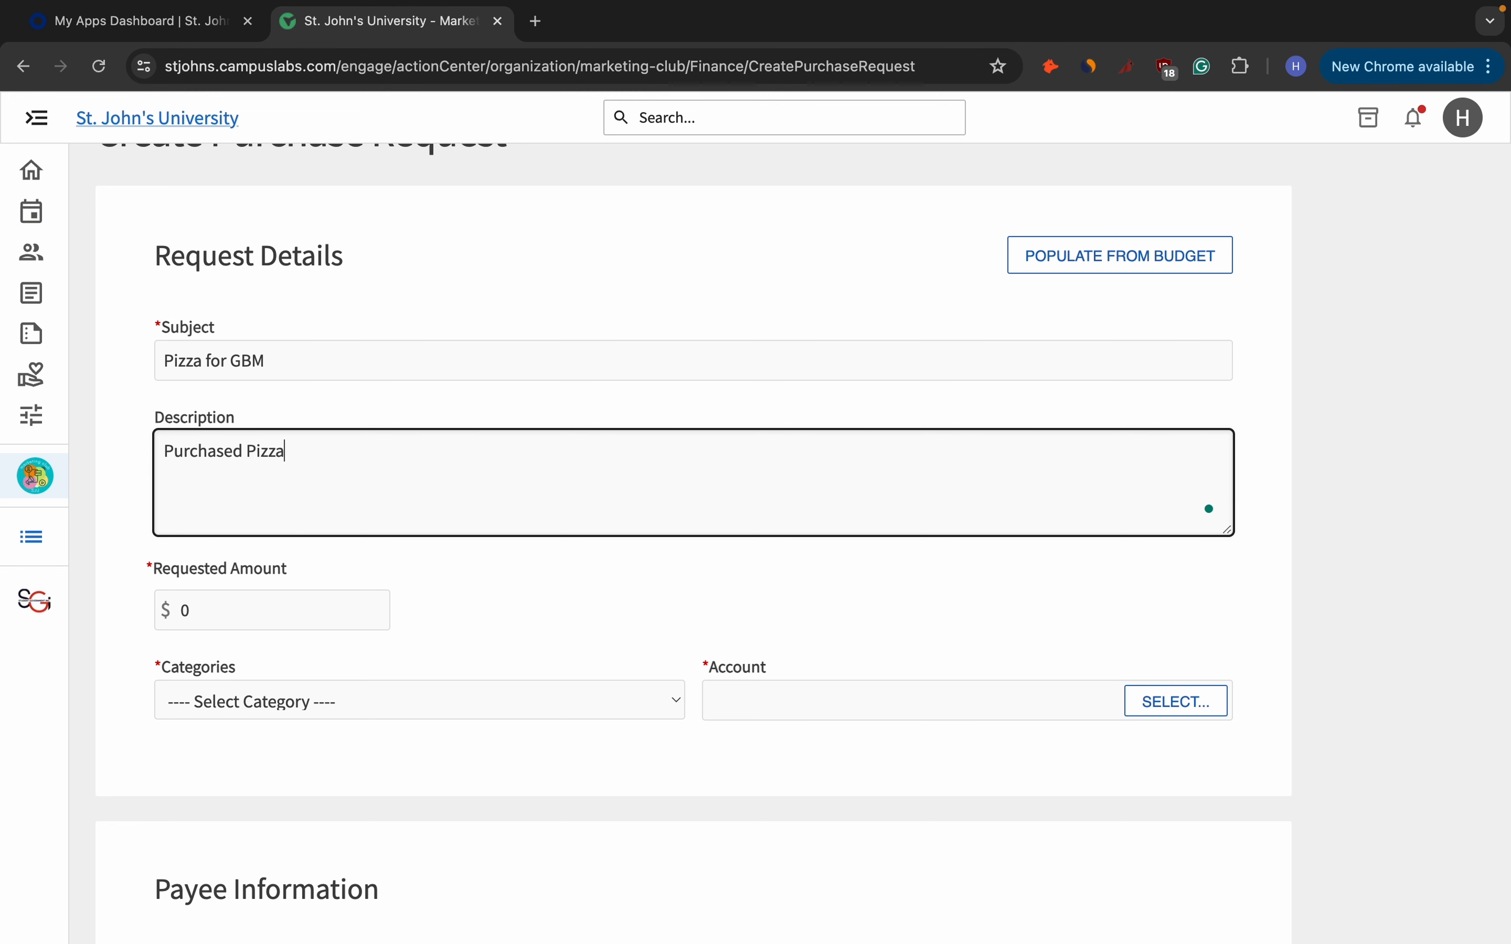
text( for GBM , given to student who)
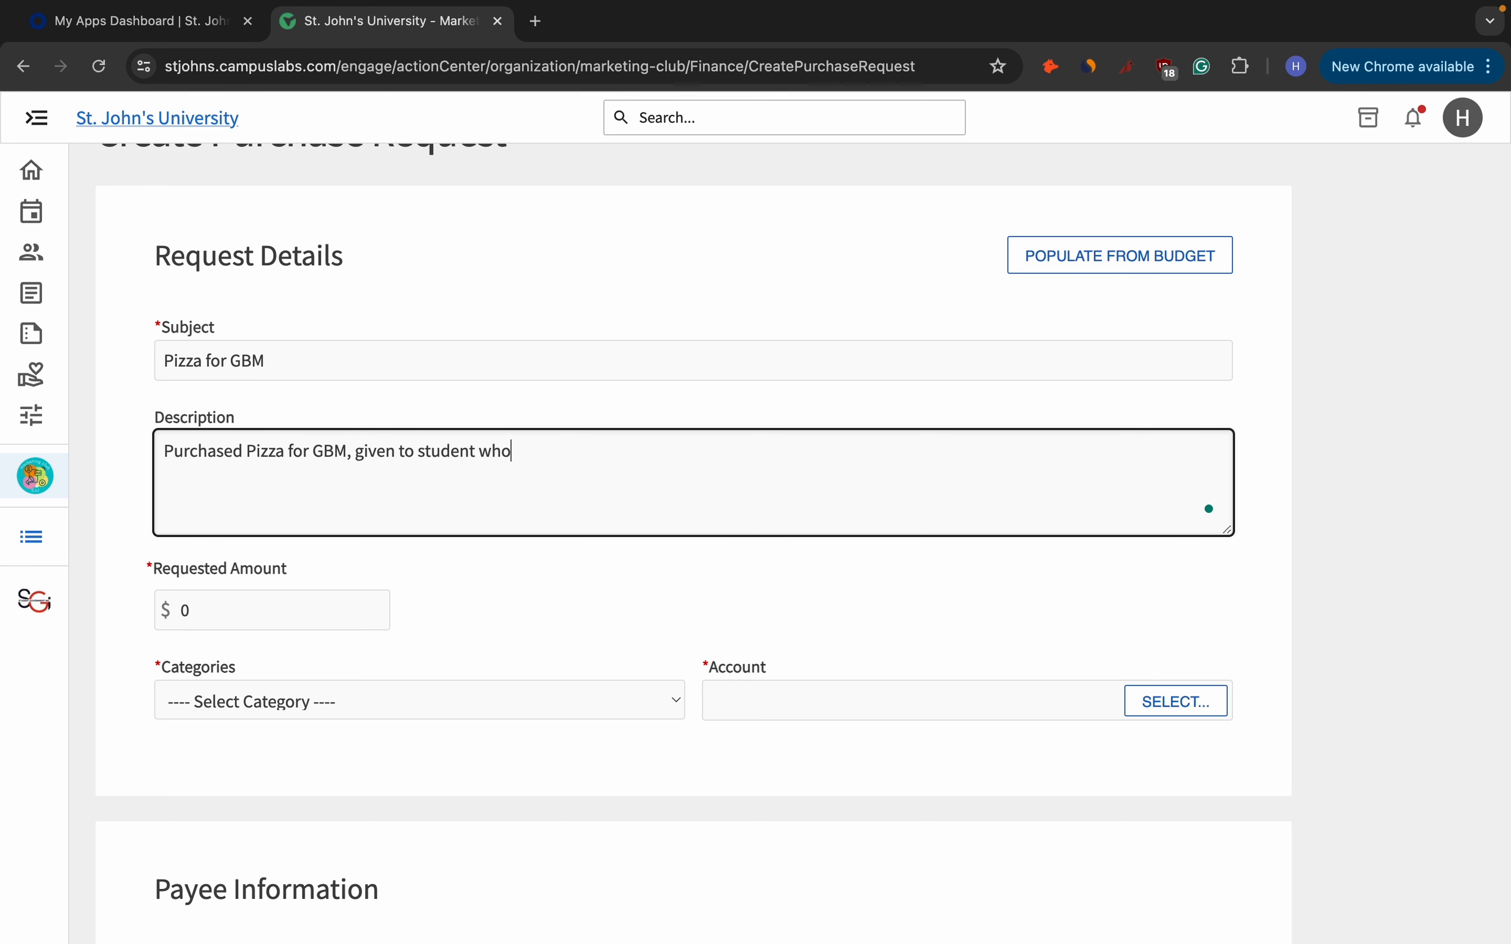
text( are interested in Market)
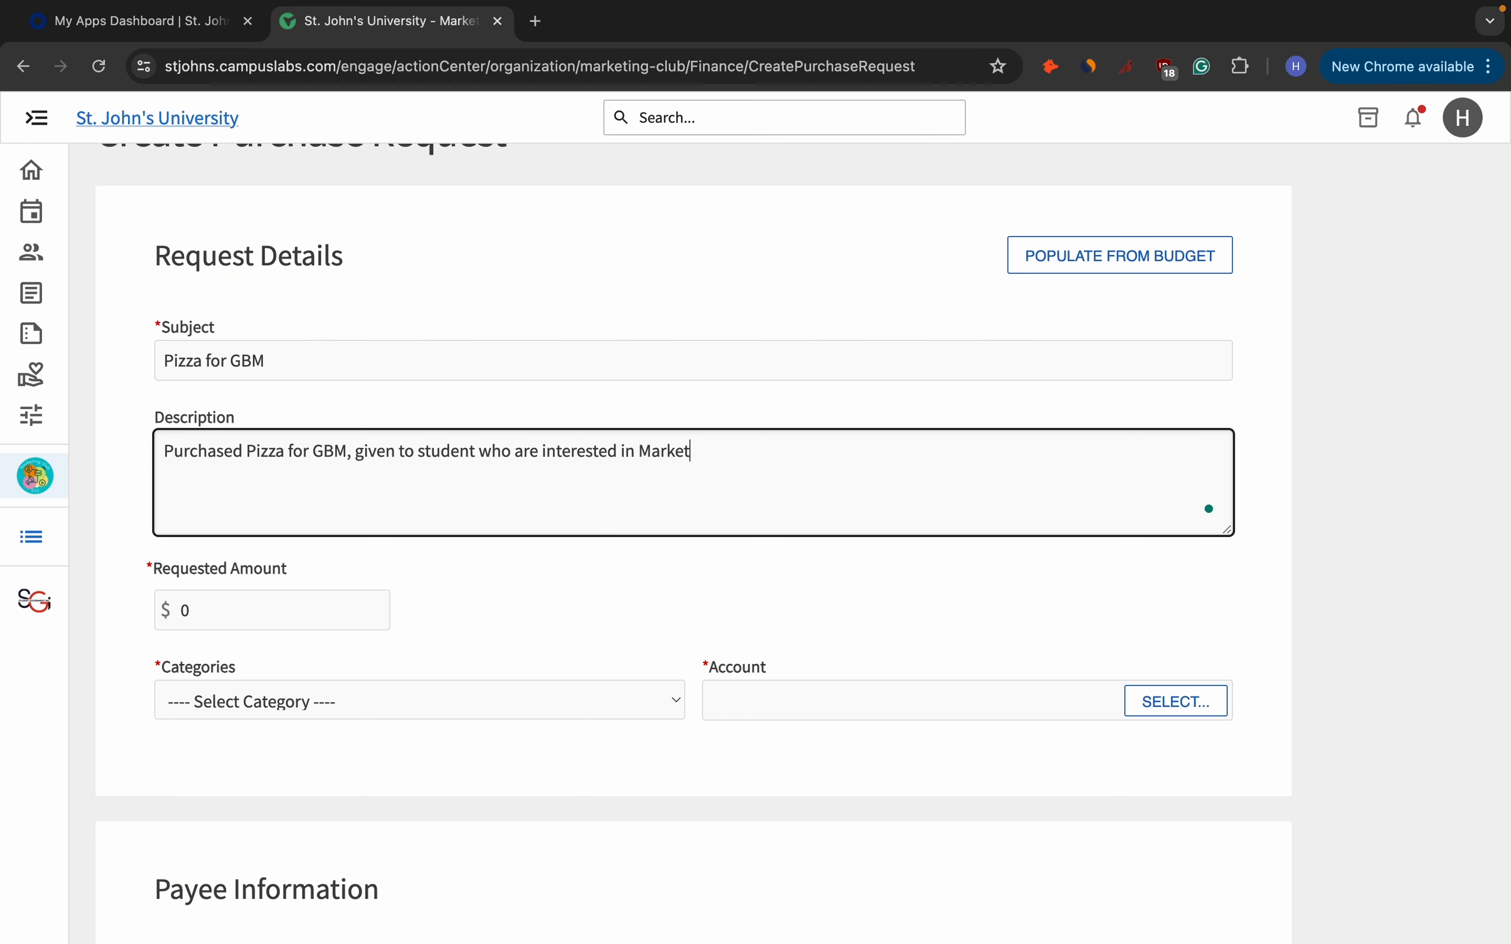
text(ing Club )
text(Purchased 4 pies)
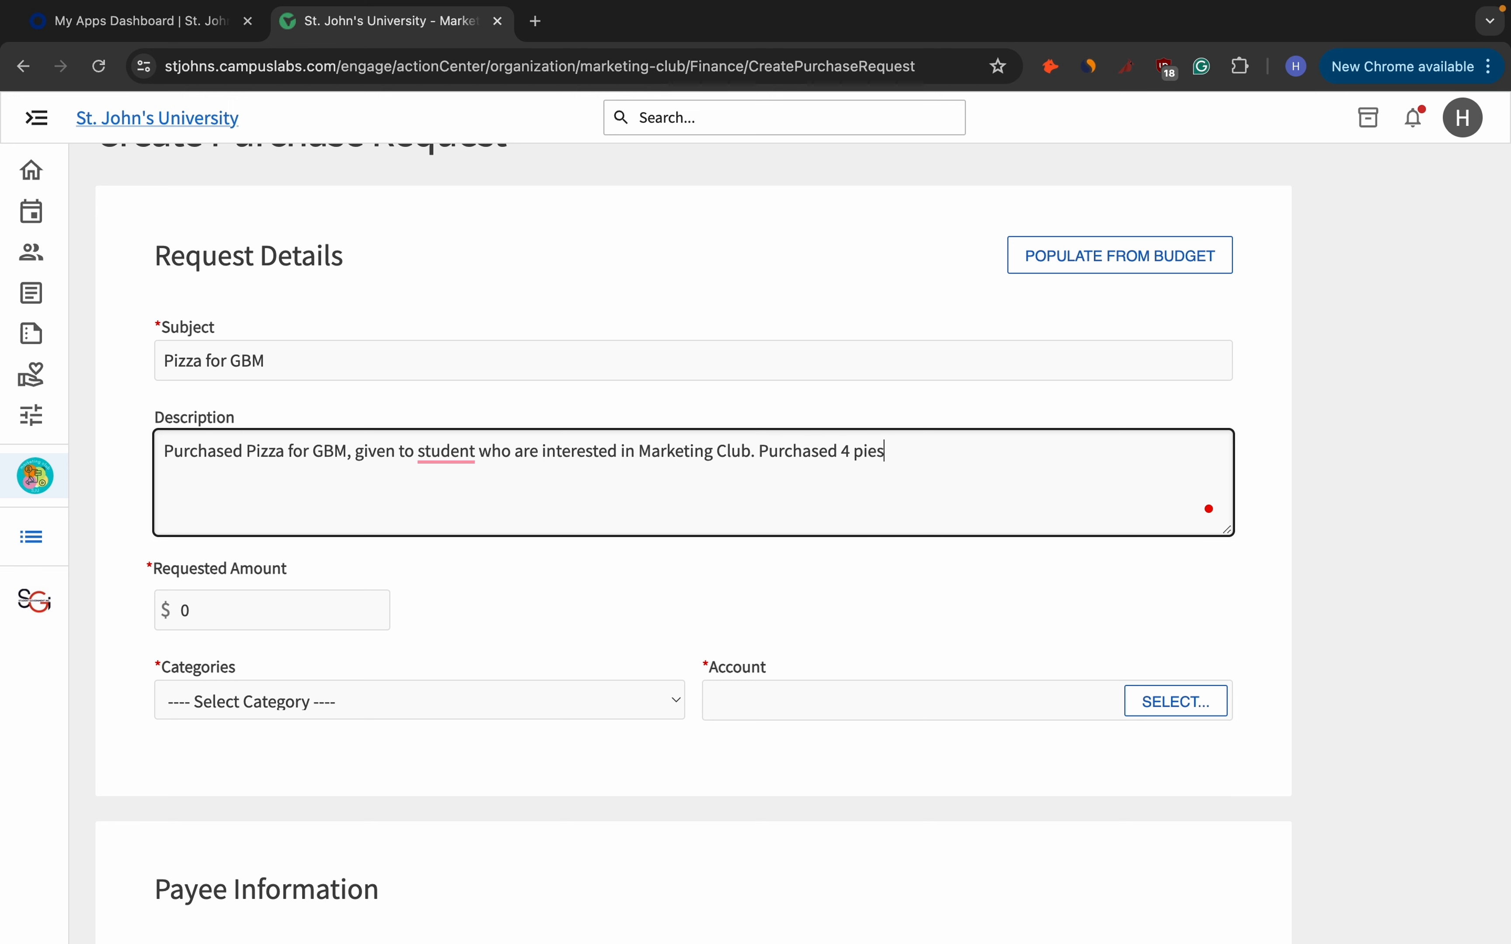
text( and 3 sodas.)
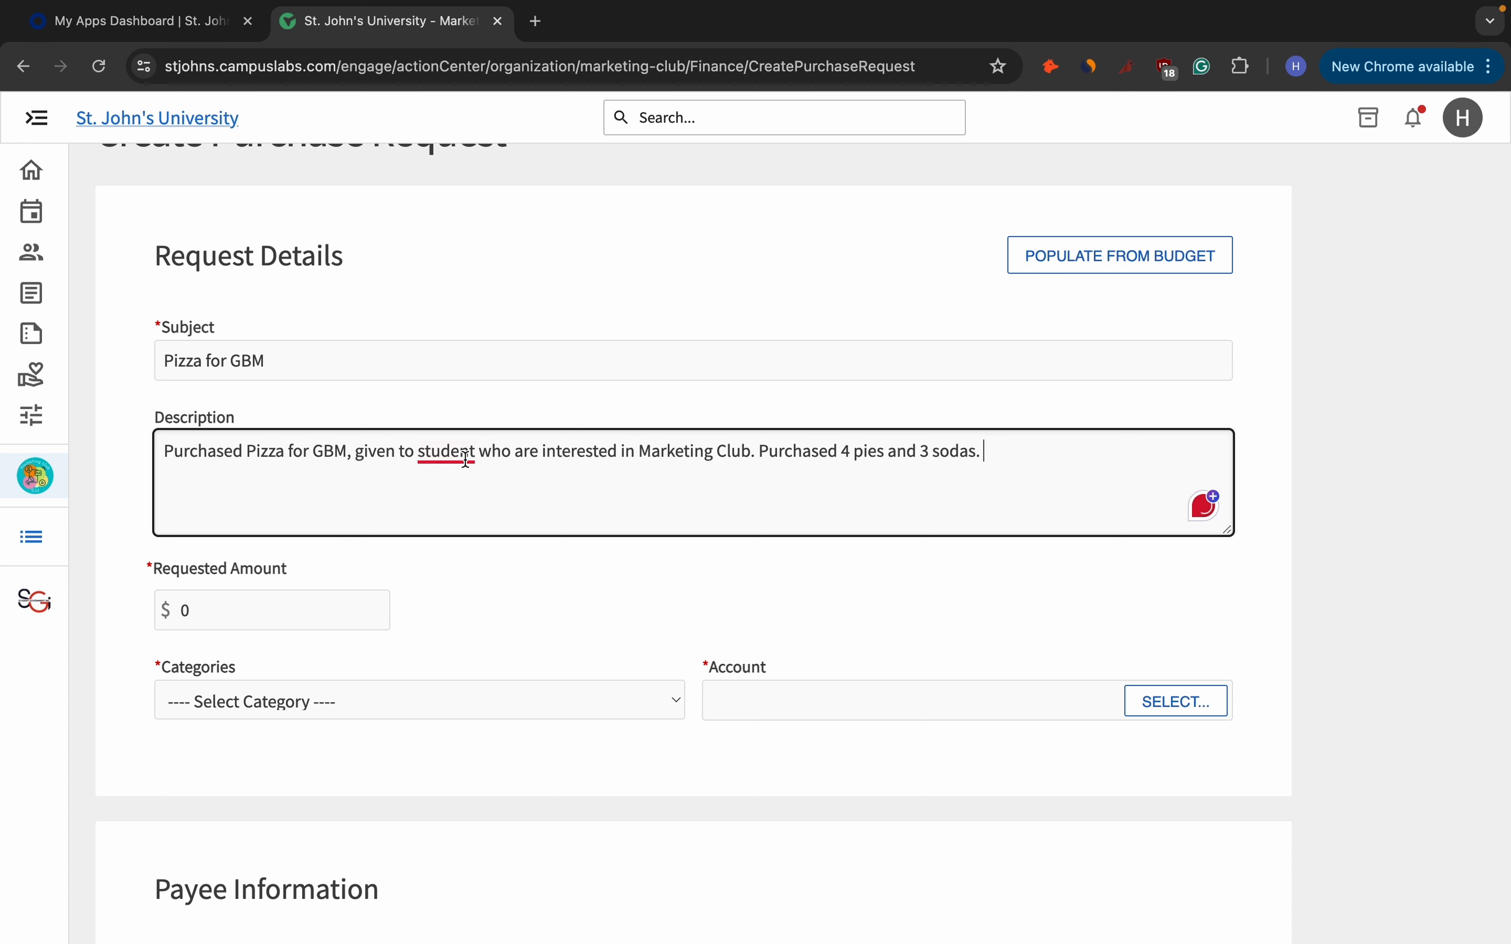
mouse_move(465, 460)
click(484, 493)
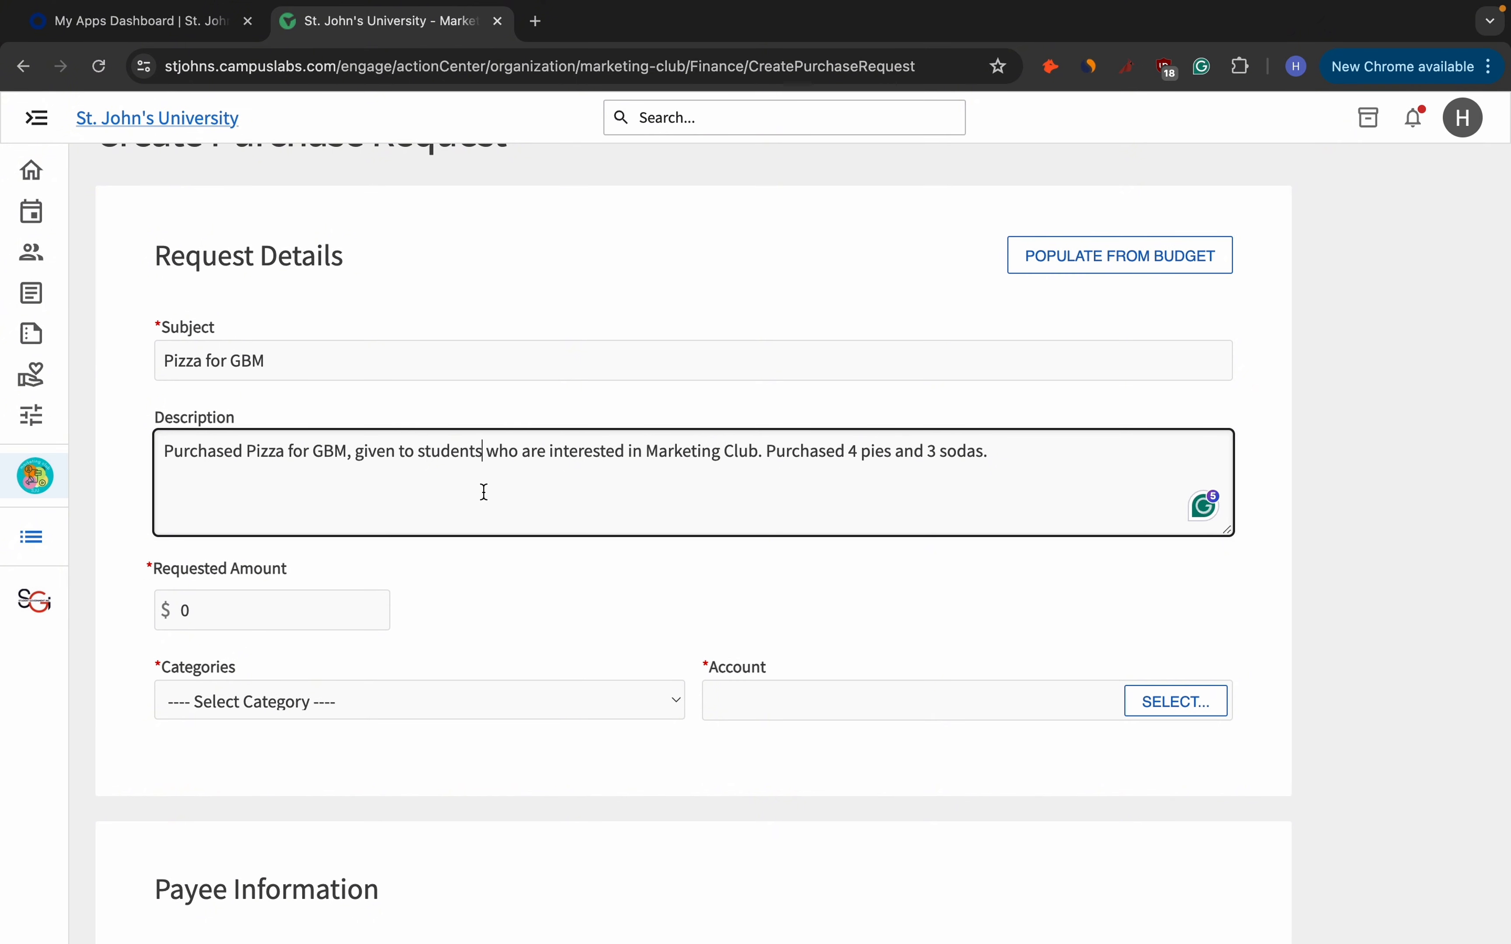
Set the requested amount to 60.00.
click(277, 606)
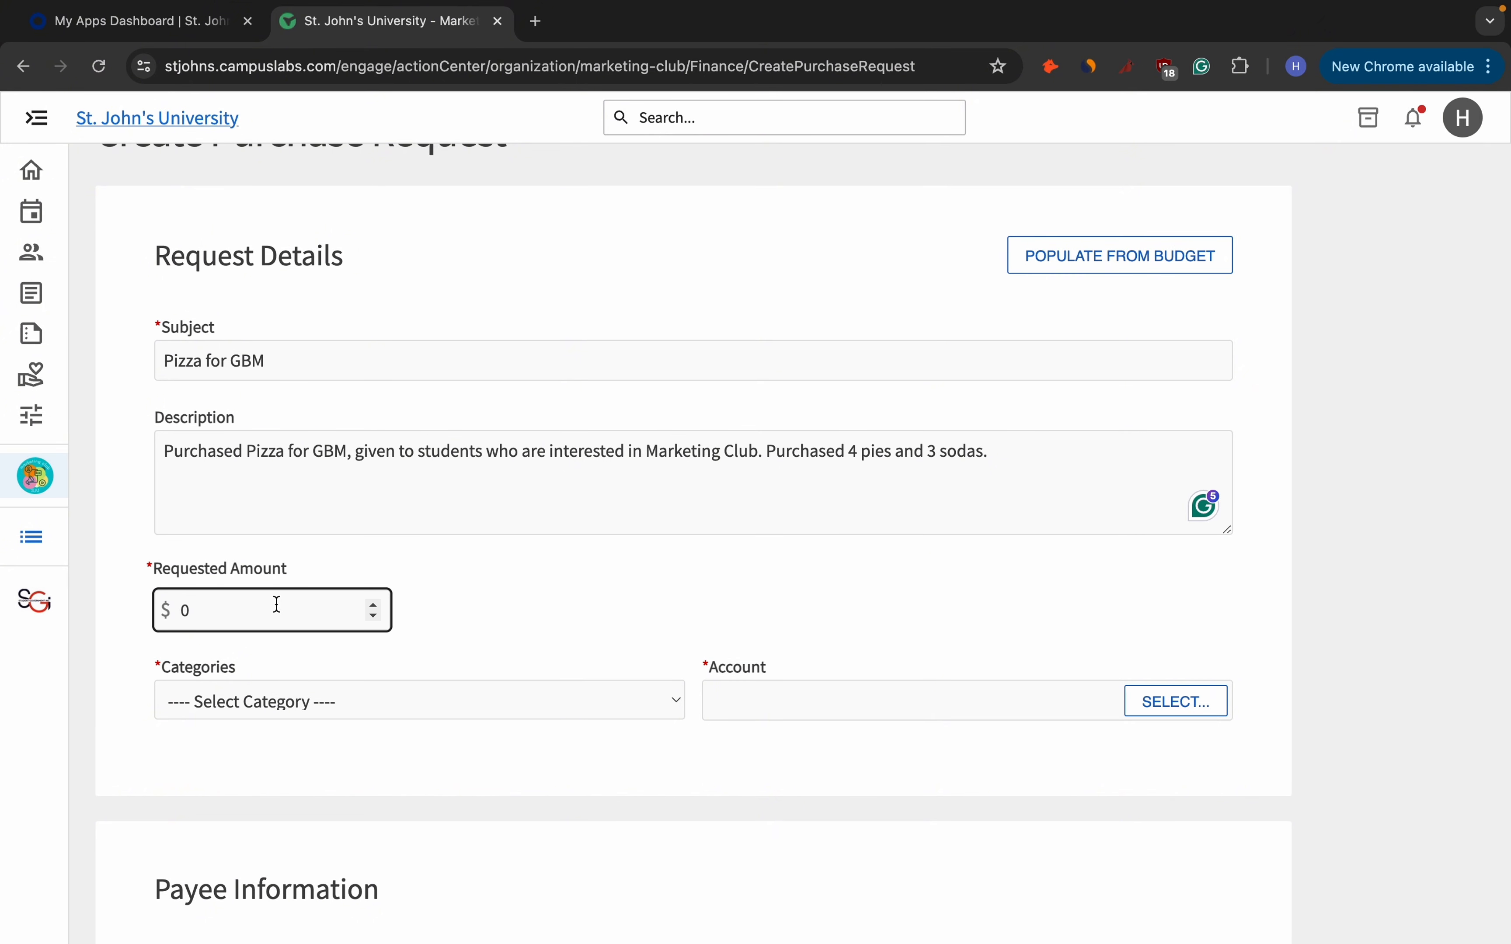
key(Left)
text(60.00)
scroll(455, 640, down, 4)
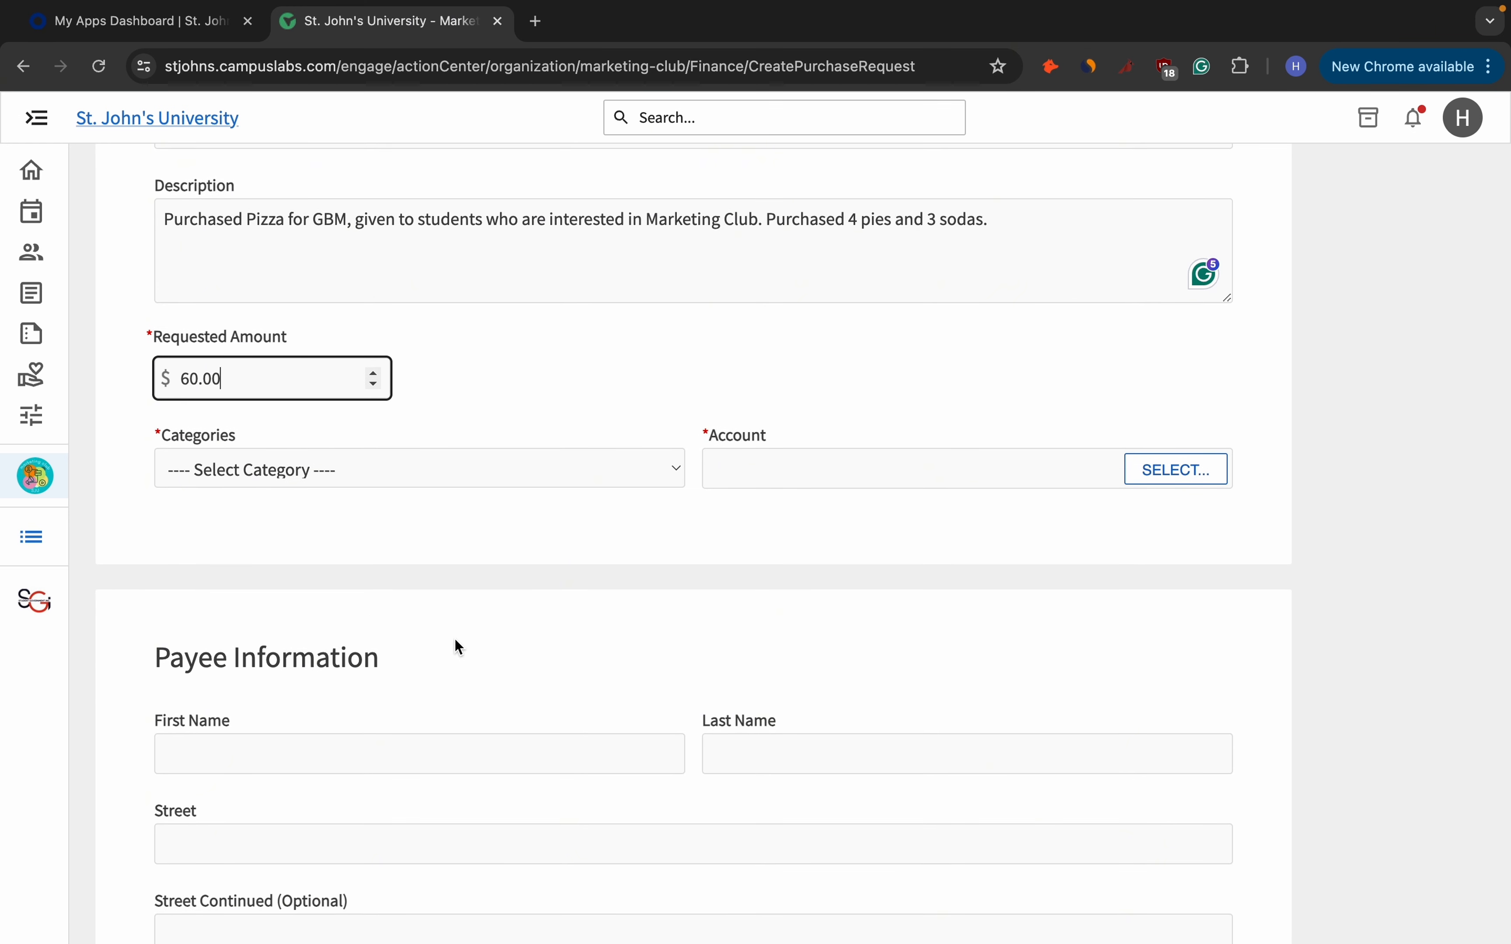
Choose 2024 - 2025 Allocated Budget and the Marketing Club account, then switch the category to Earned Revenue.
click(442, 469)
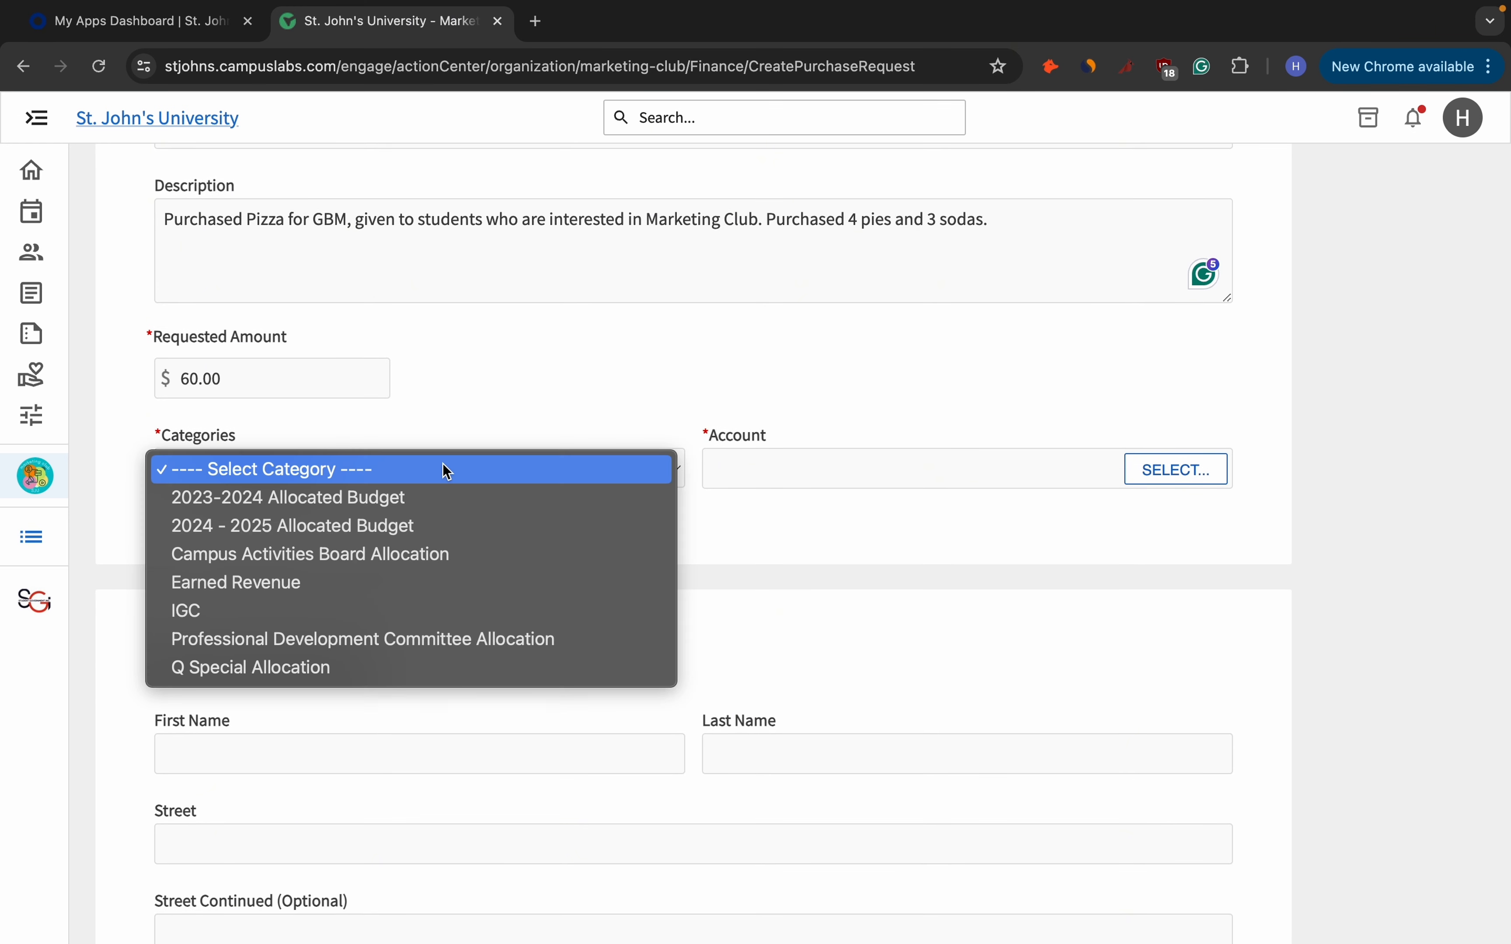
click(439, 527)
click(1142, 473)
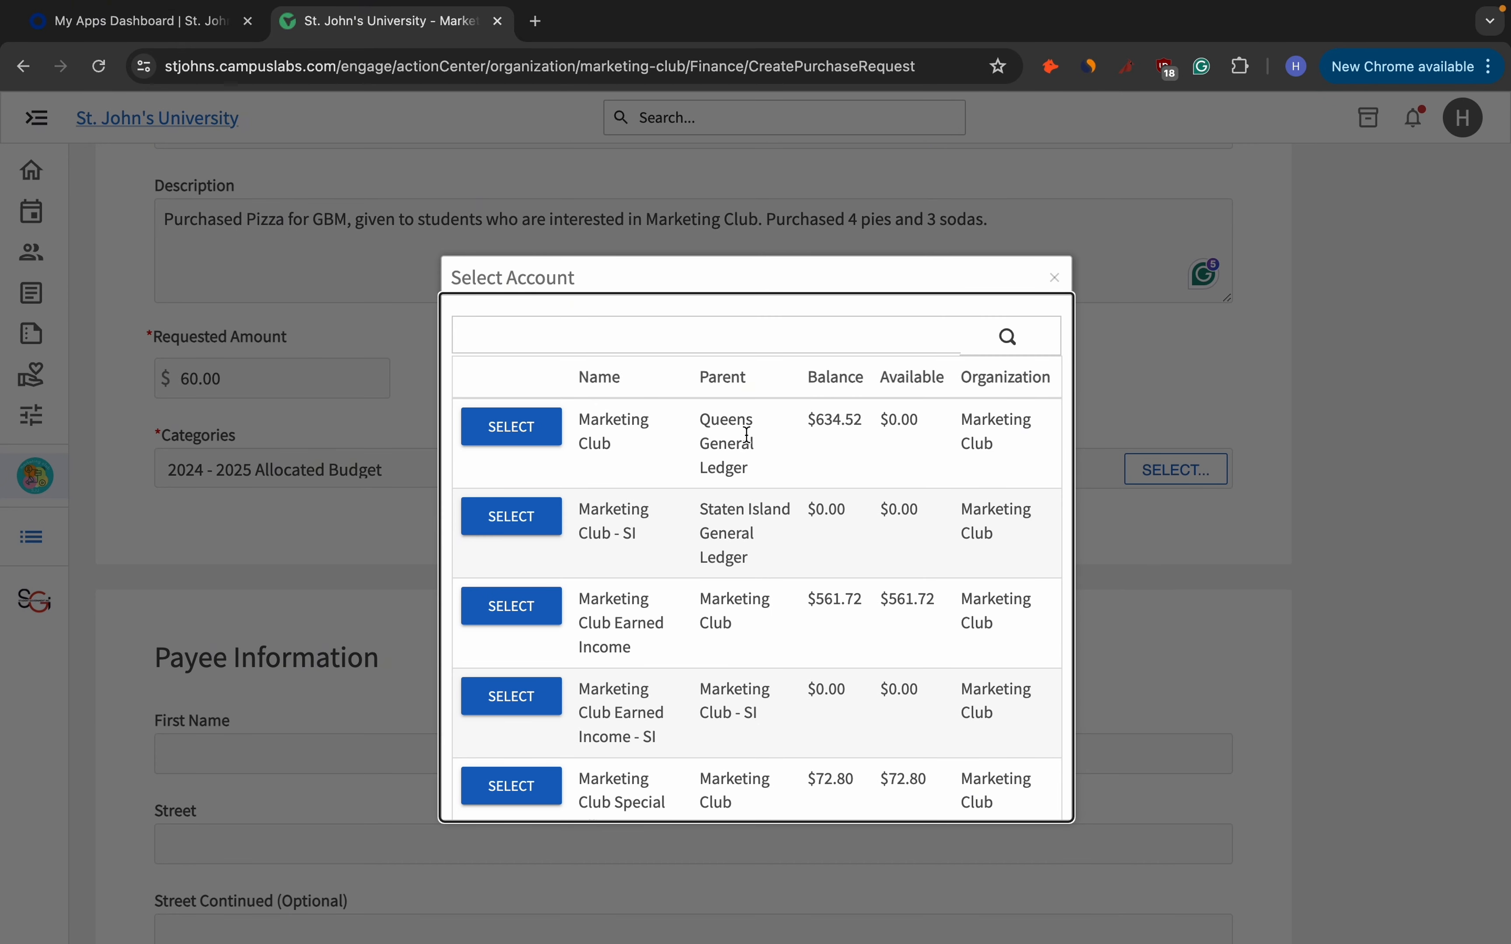
click(541, 439)
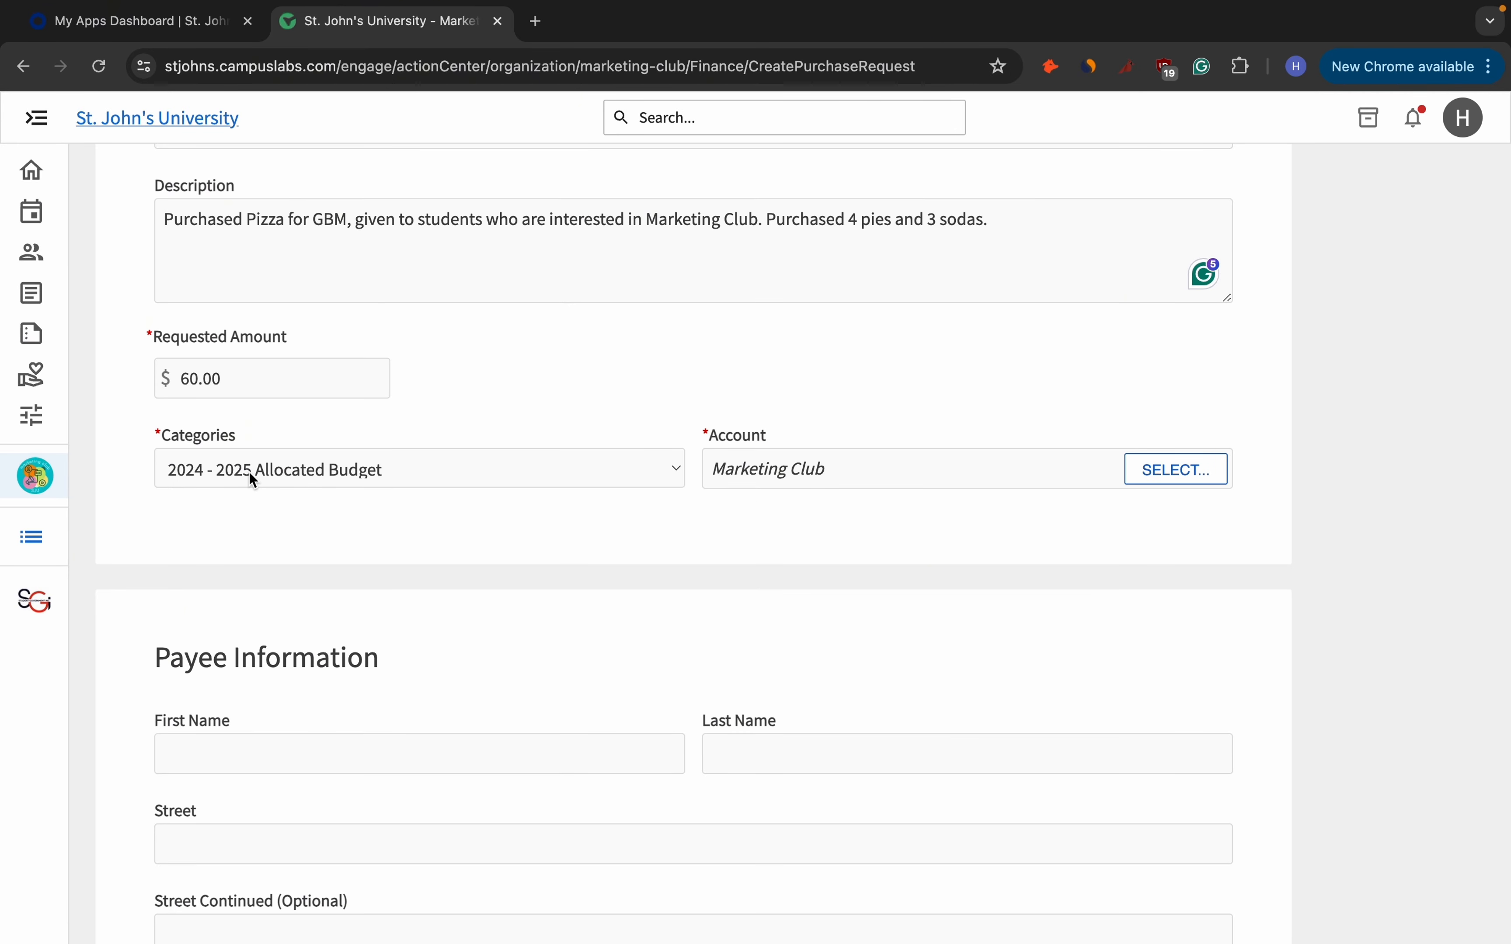
click(384, 480)
click(392, 527)
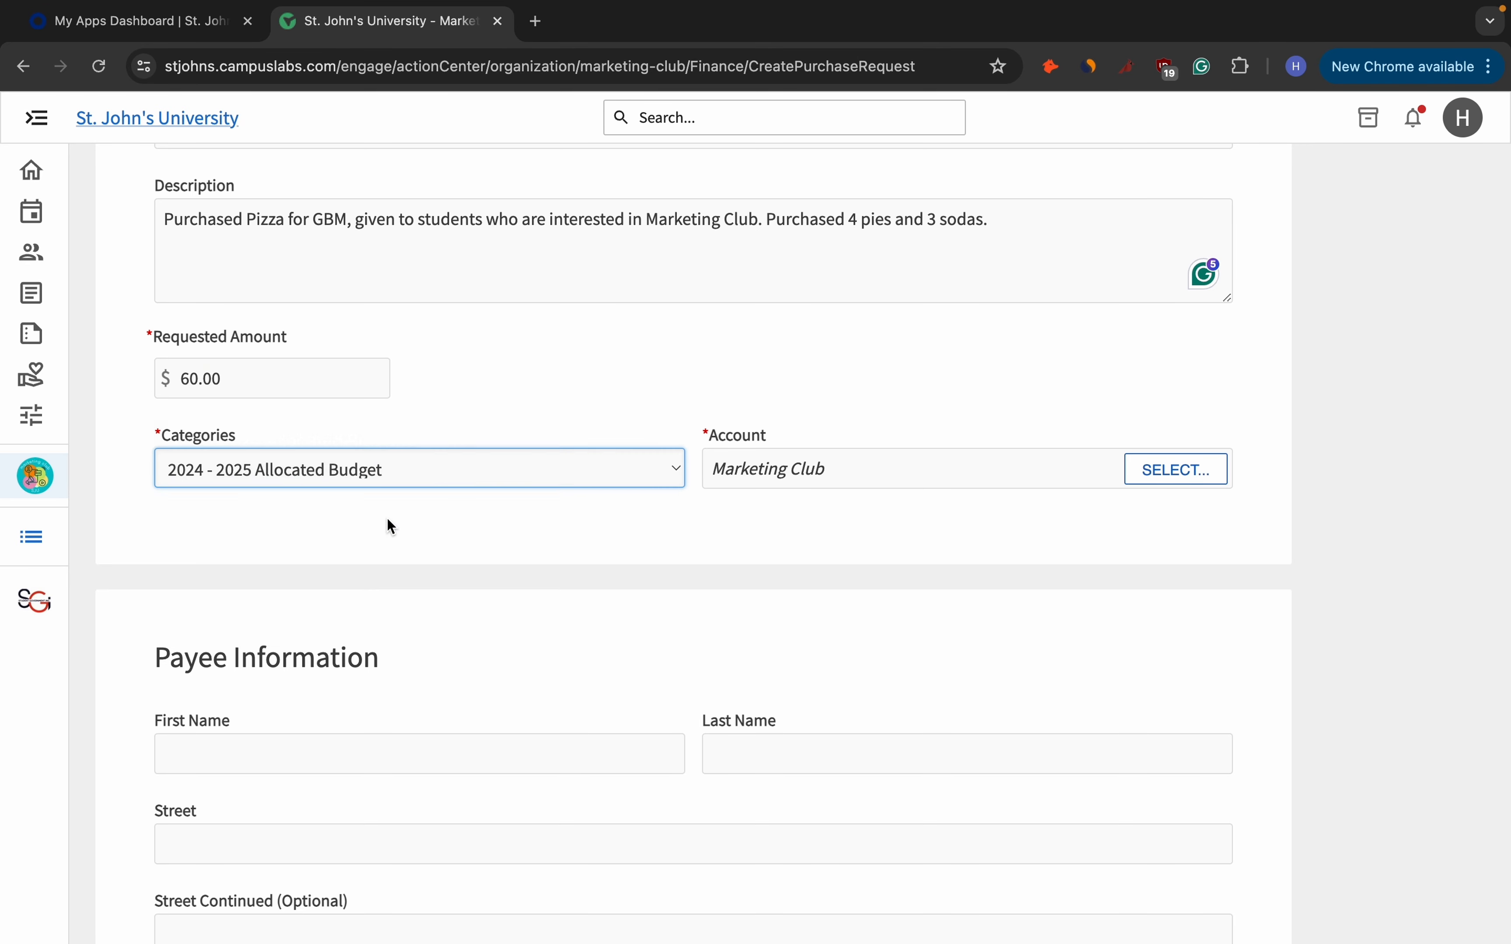
Try the Marketing Club Earned Income account, then Q Special Allocation with the Special Allocations account.
click(1205, 472)
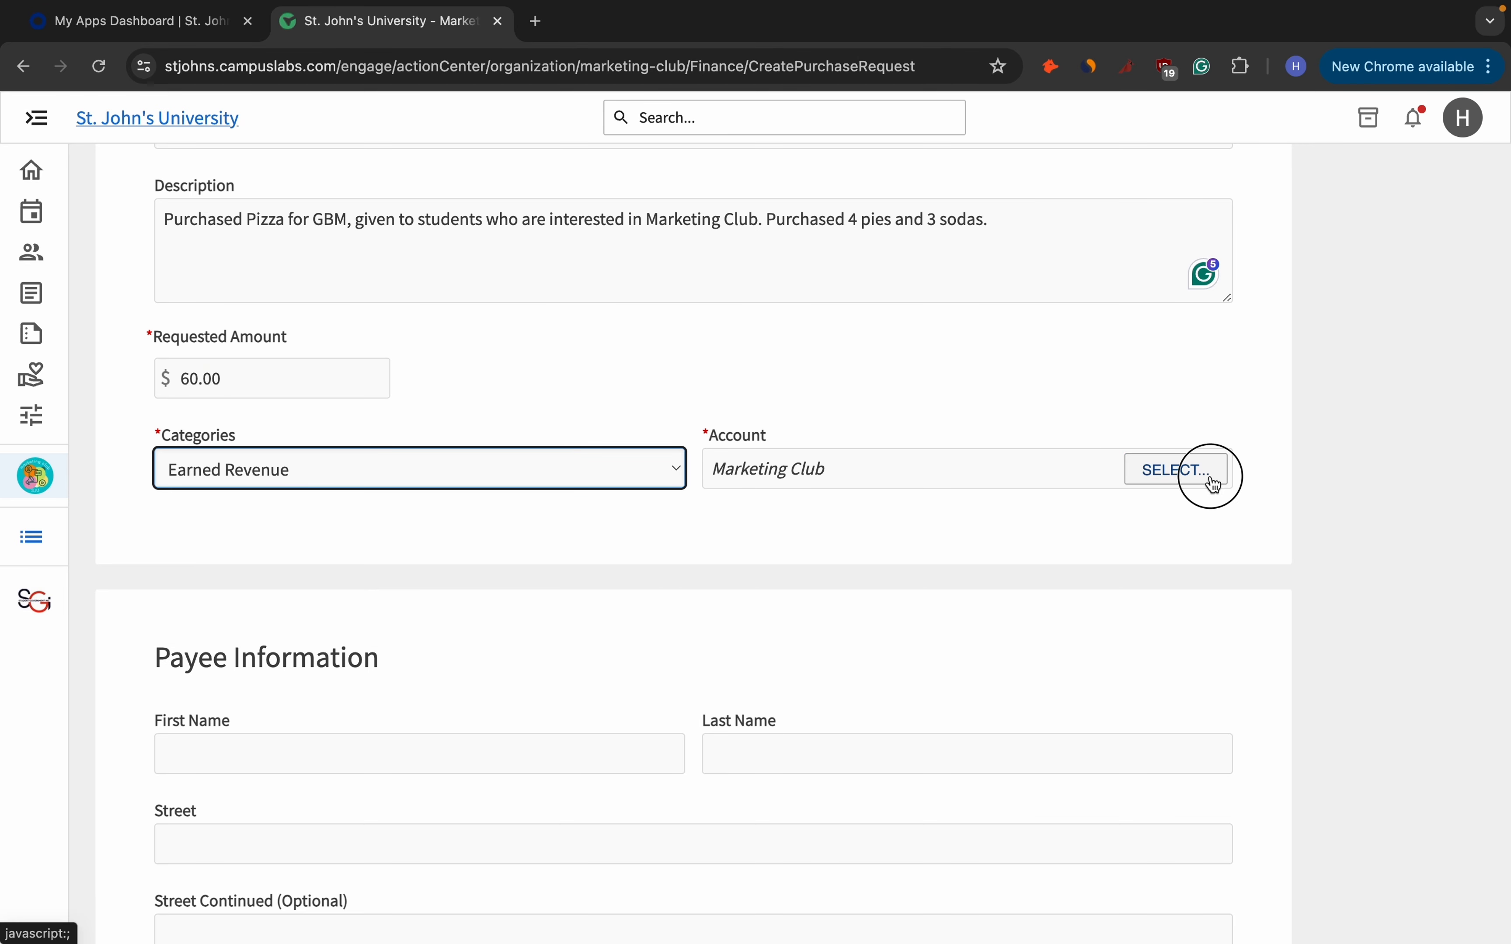
scroll(694, 525, down, 3)
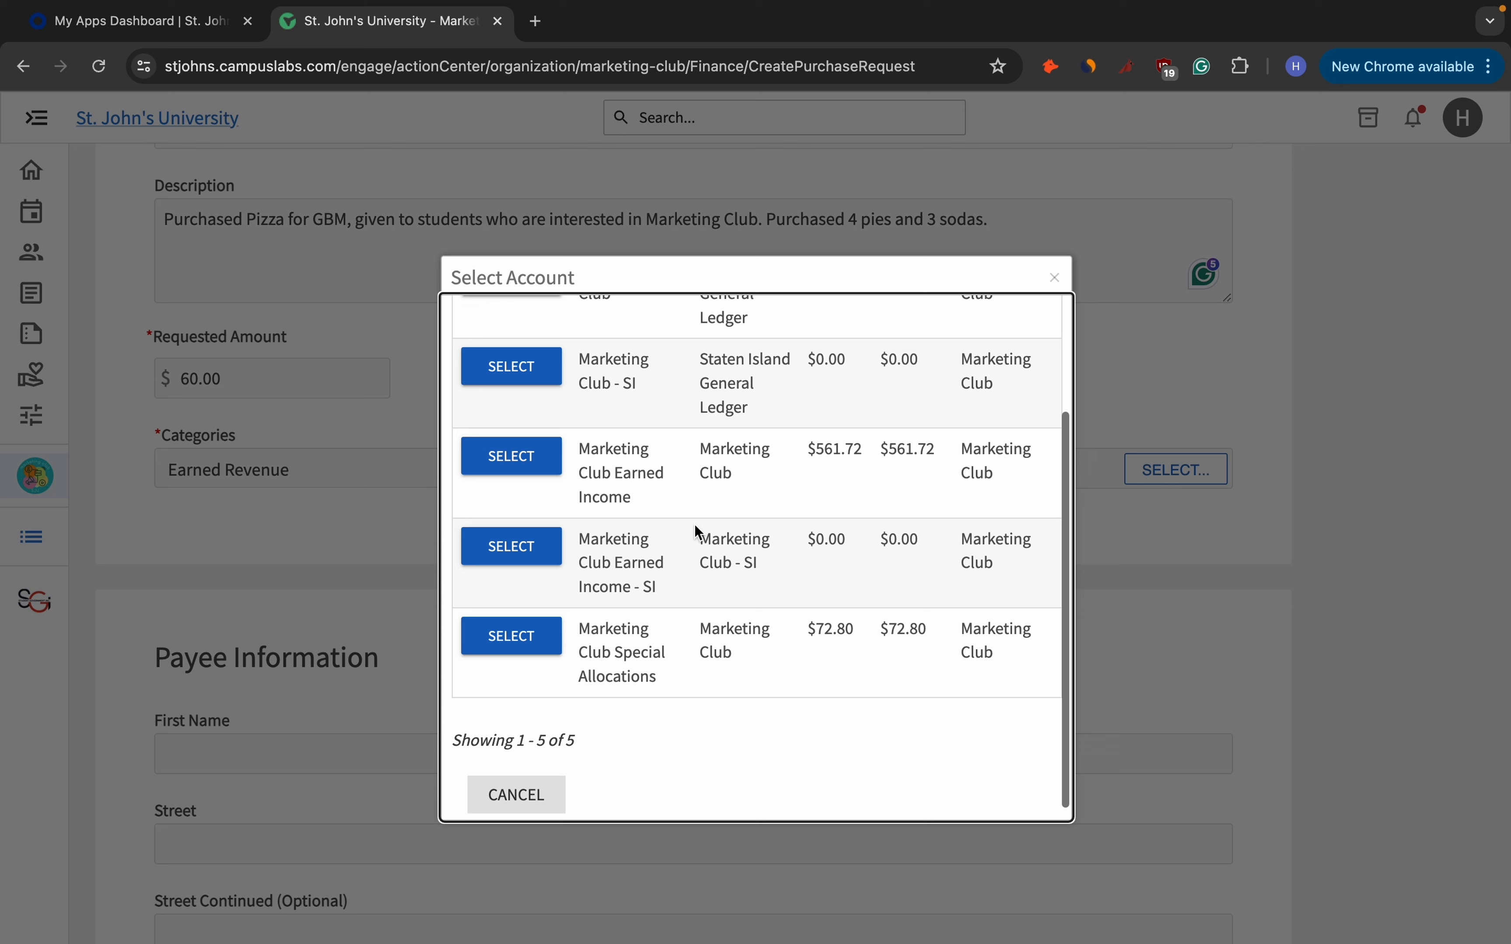
click(539, 473)
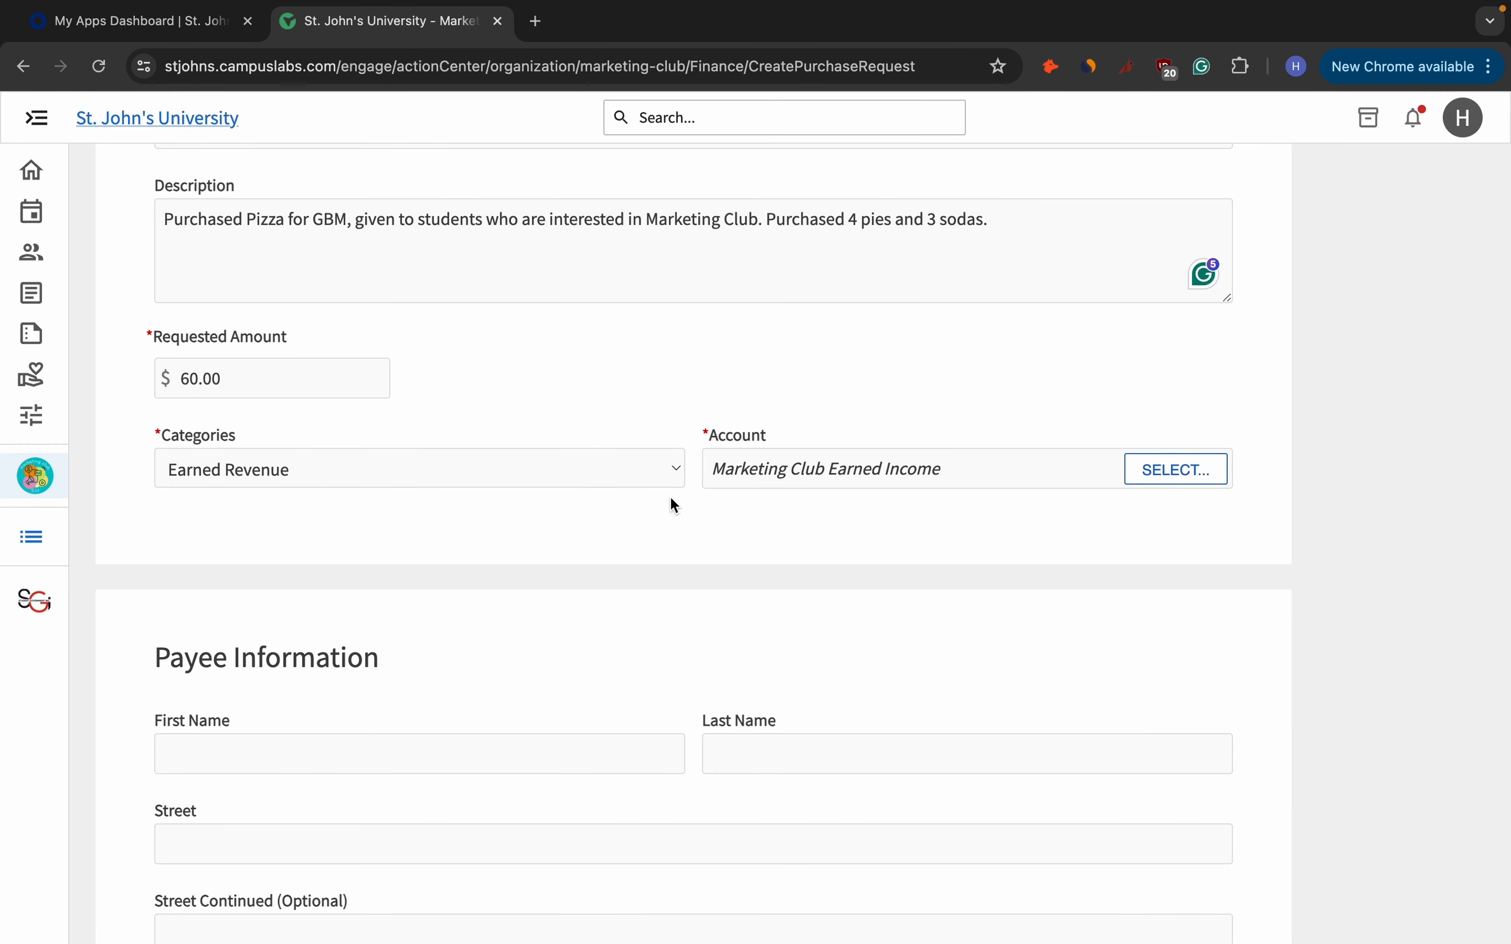
click(653, 481)
click(581, 554)
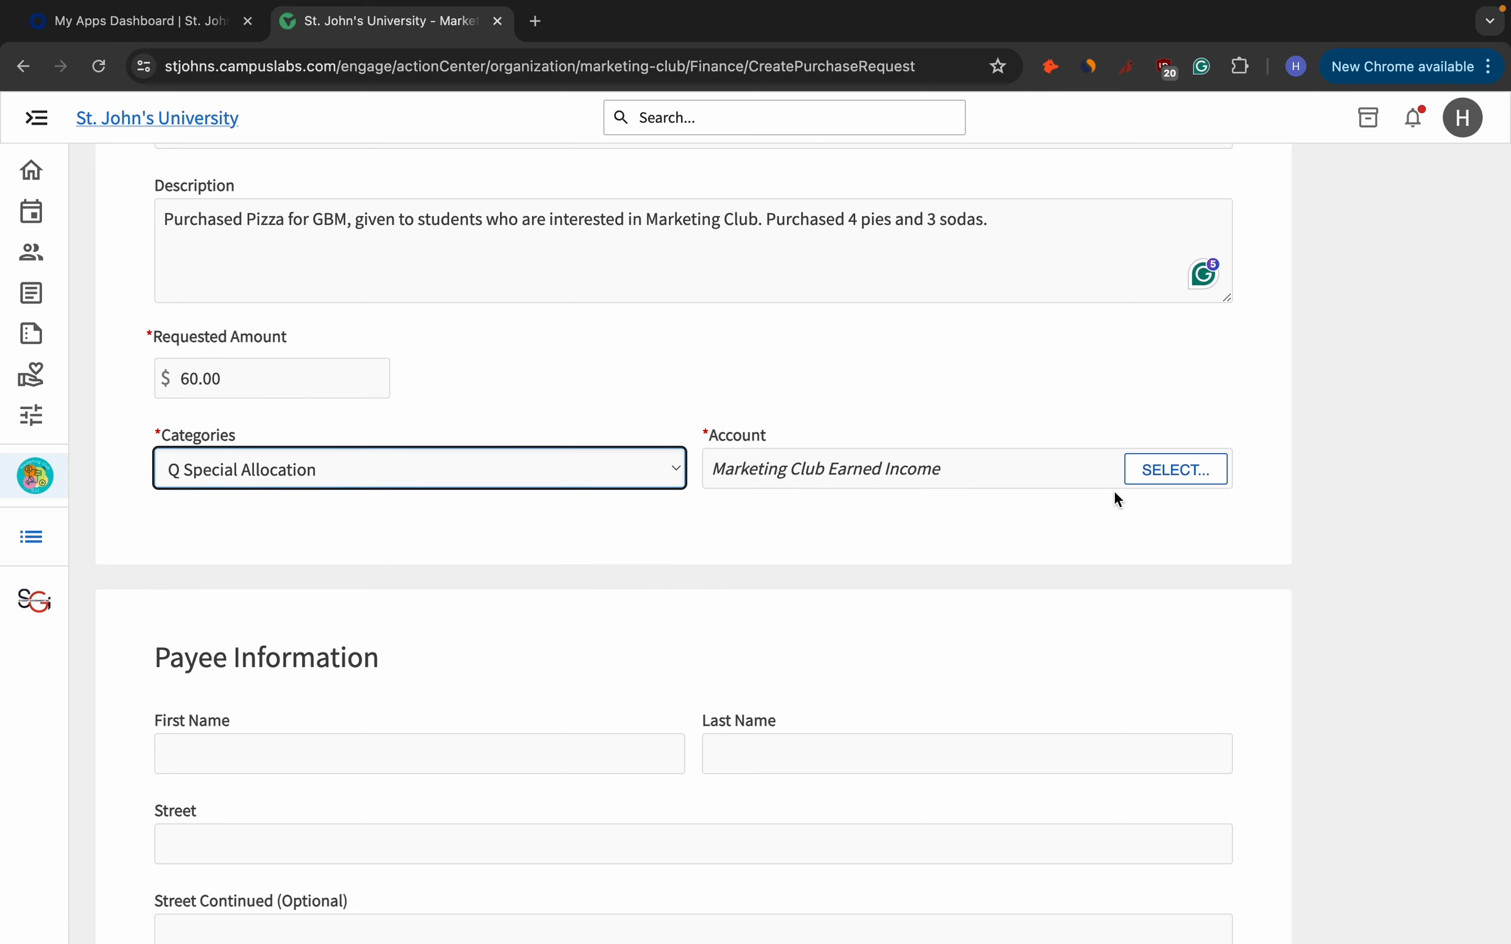
click(1134, 470)
scroll(745, 632, down, 1)
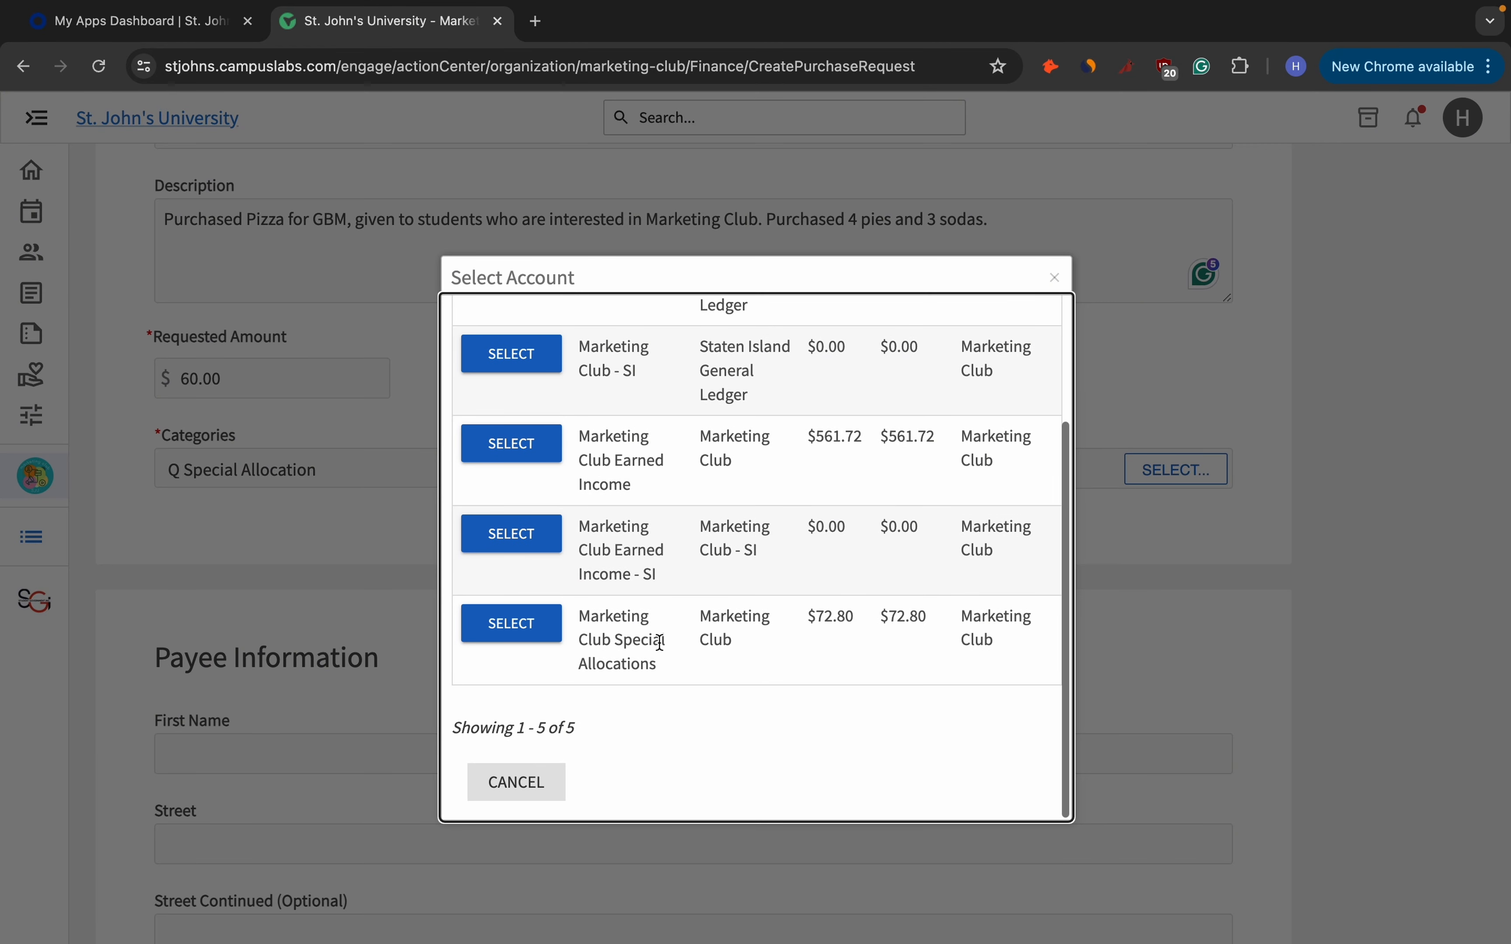
click(547, 634)
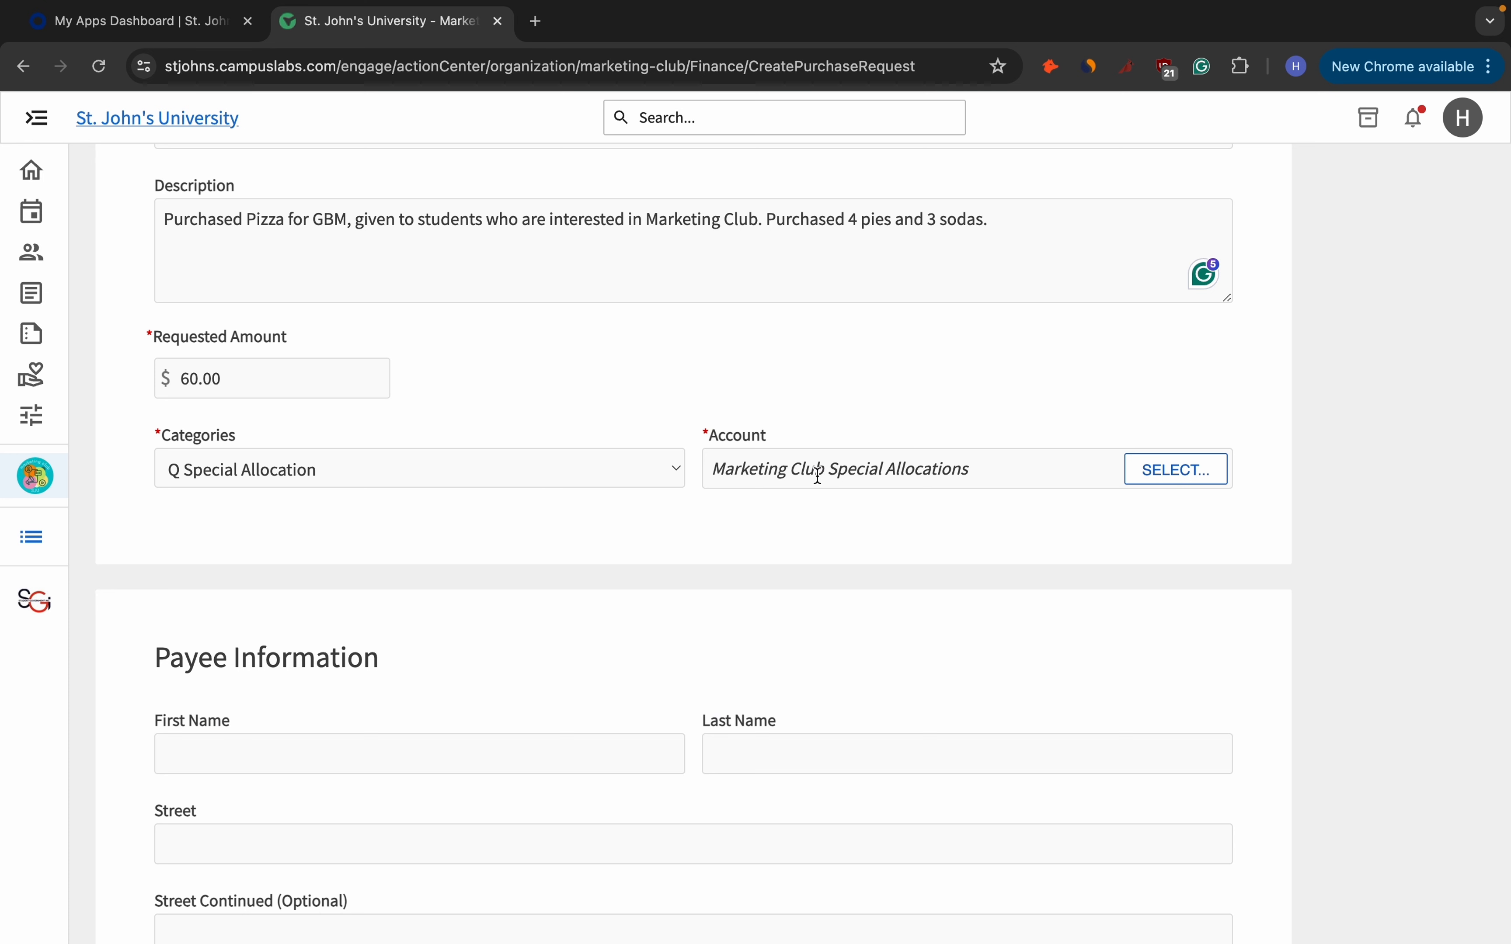
Restore the 2024 - 2025 Allocated Budget category with the Marketing Club account.
click(680, 480)
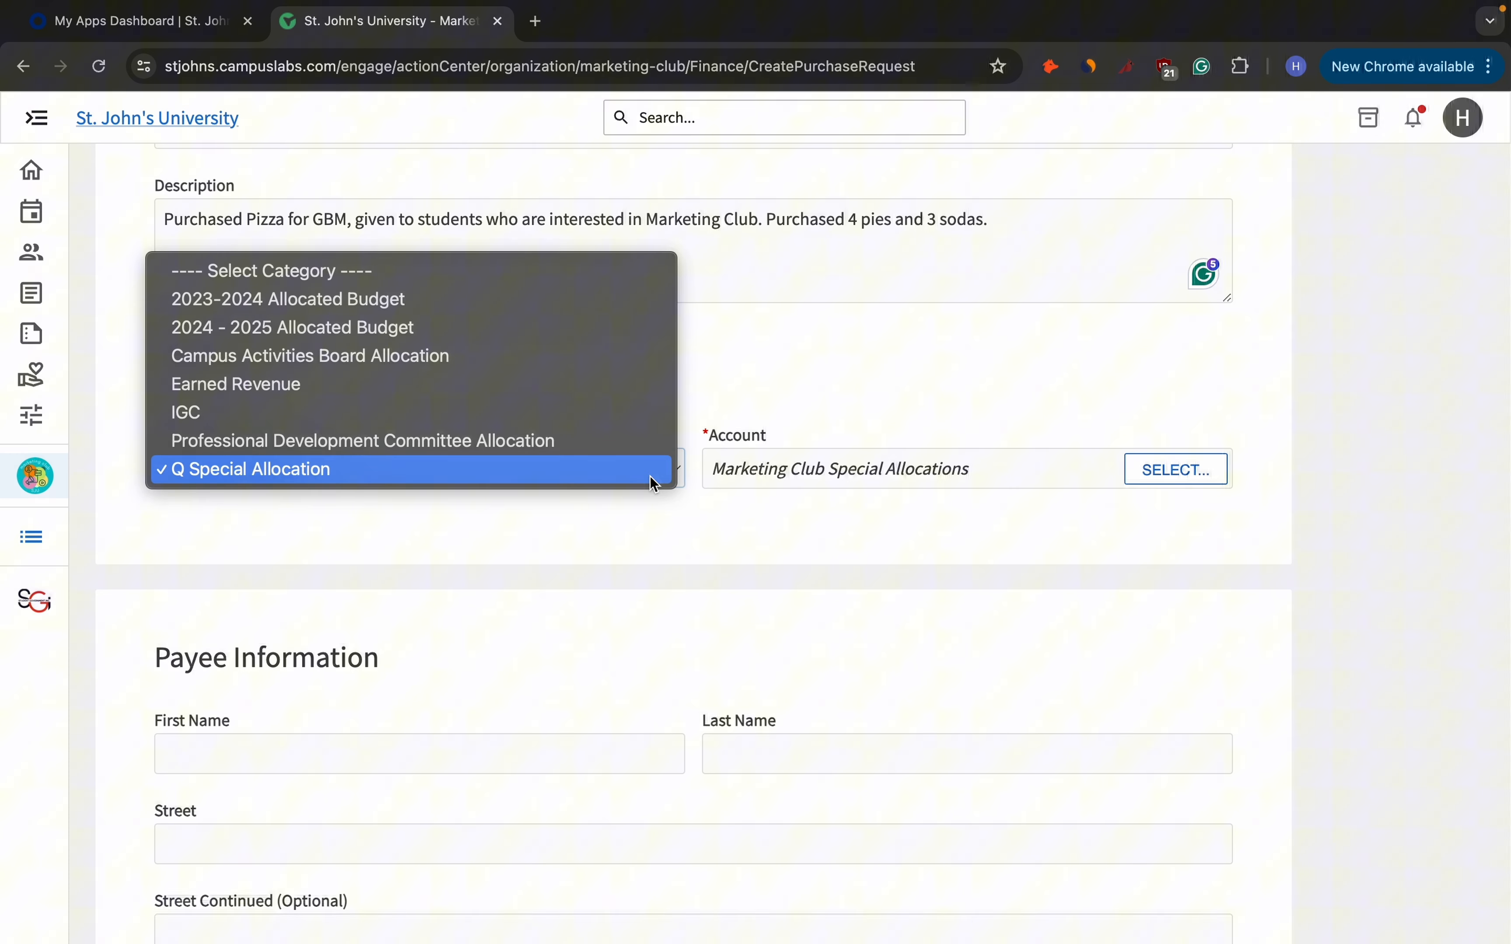
click(382, 339)
scroll(474, 459, up, 1)
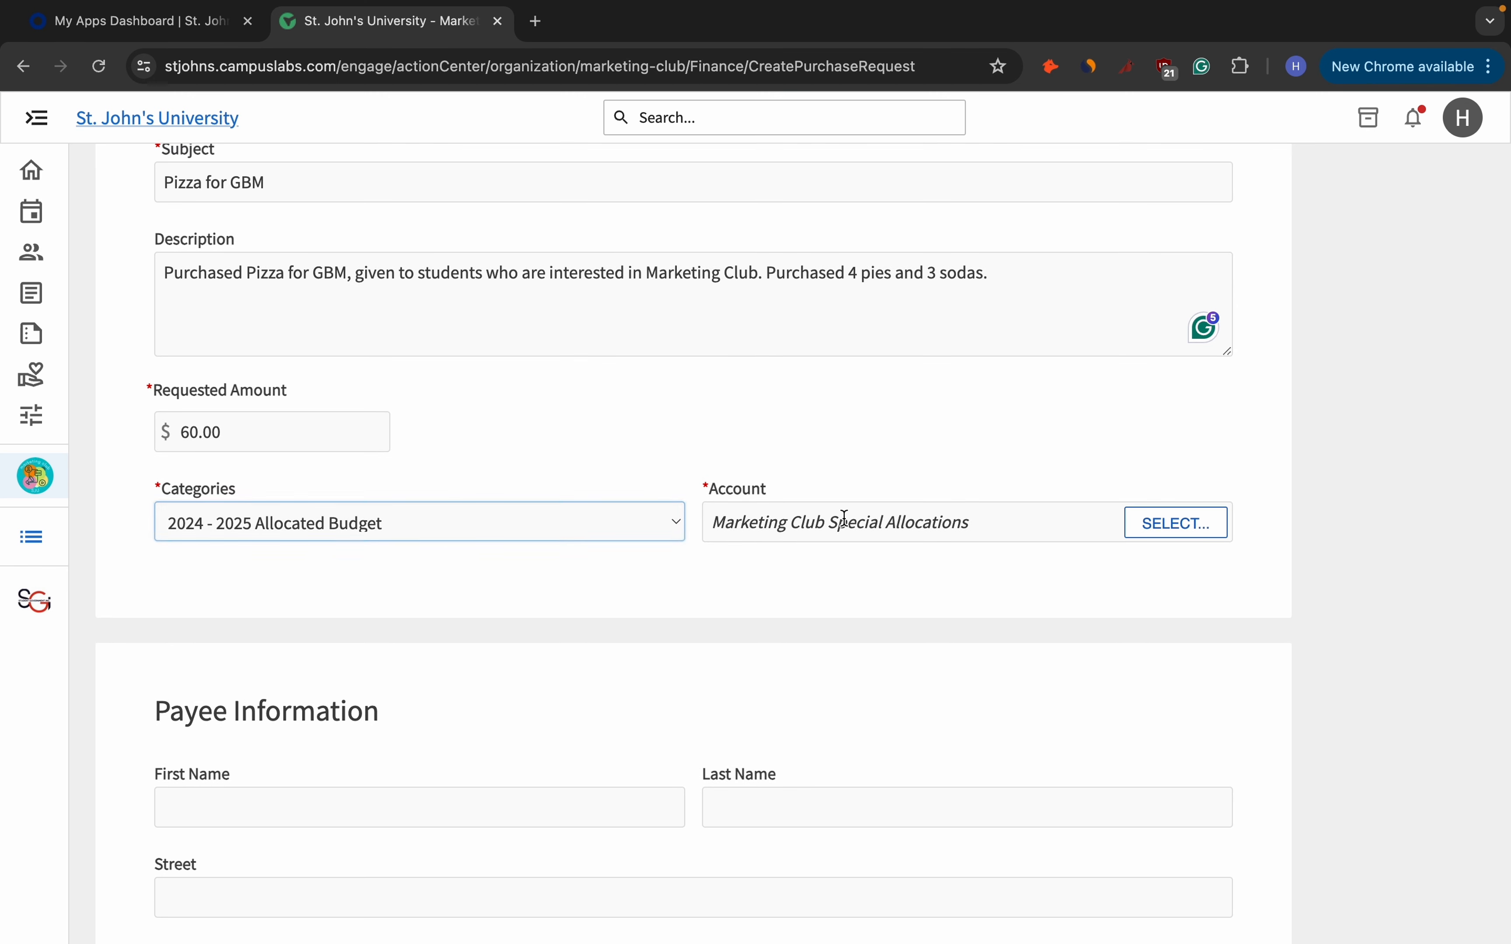
click(1155, 523)
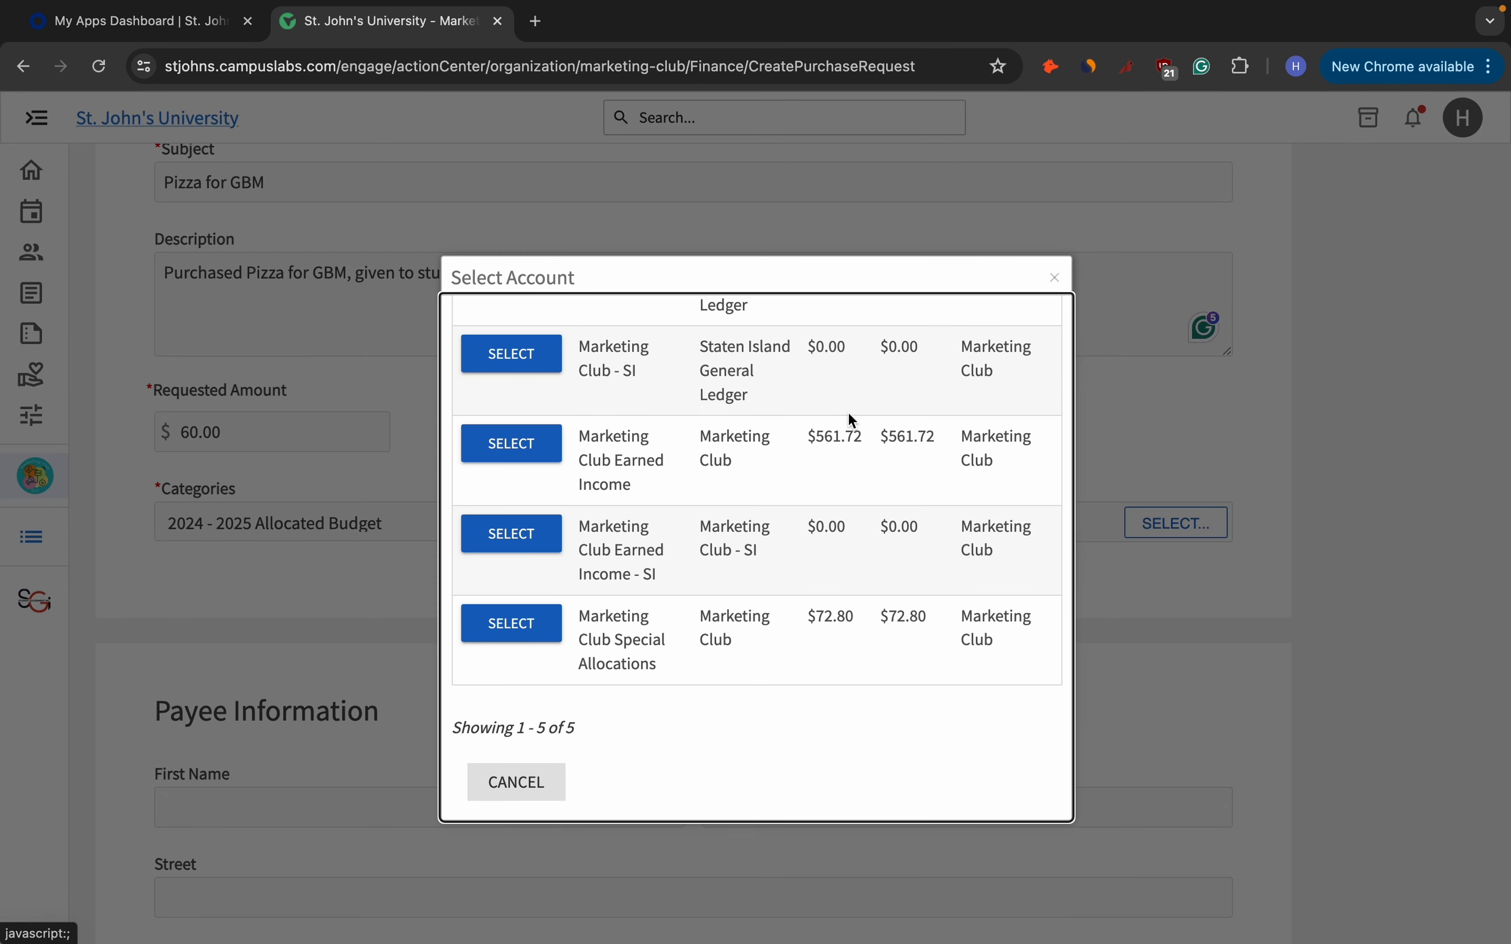
scroll(628, 388, up, 3)
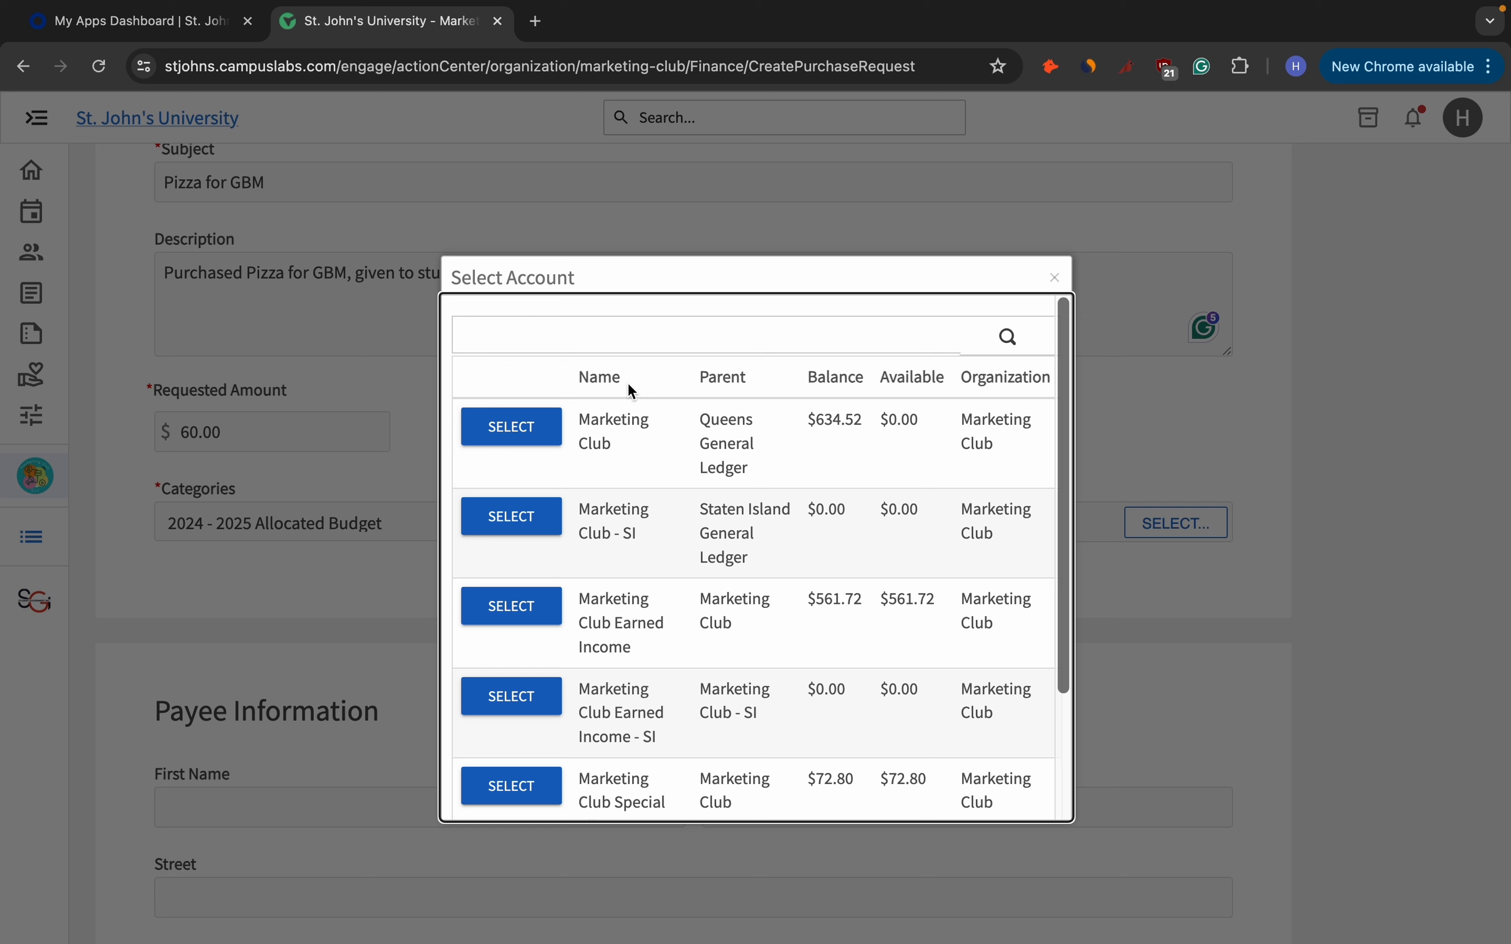
click(535, 432)
scroll(532, 430, down, 3)
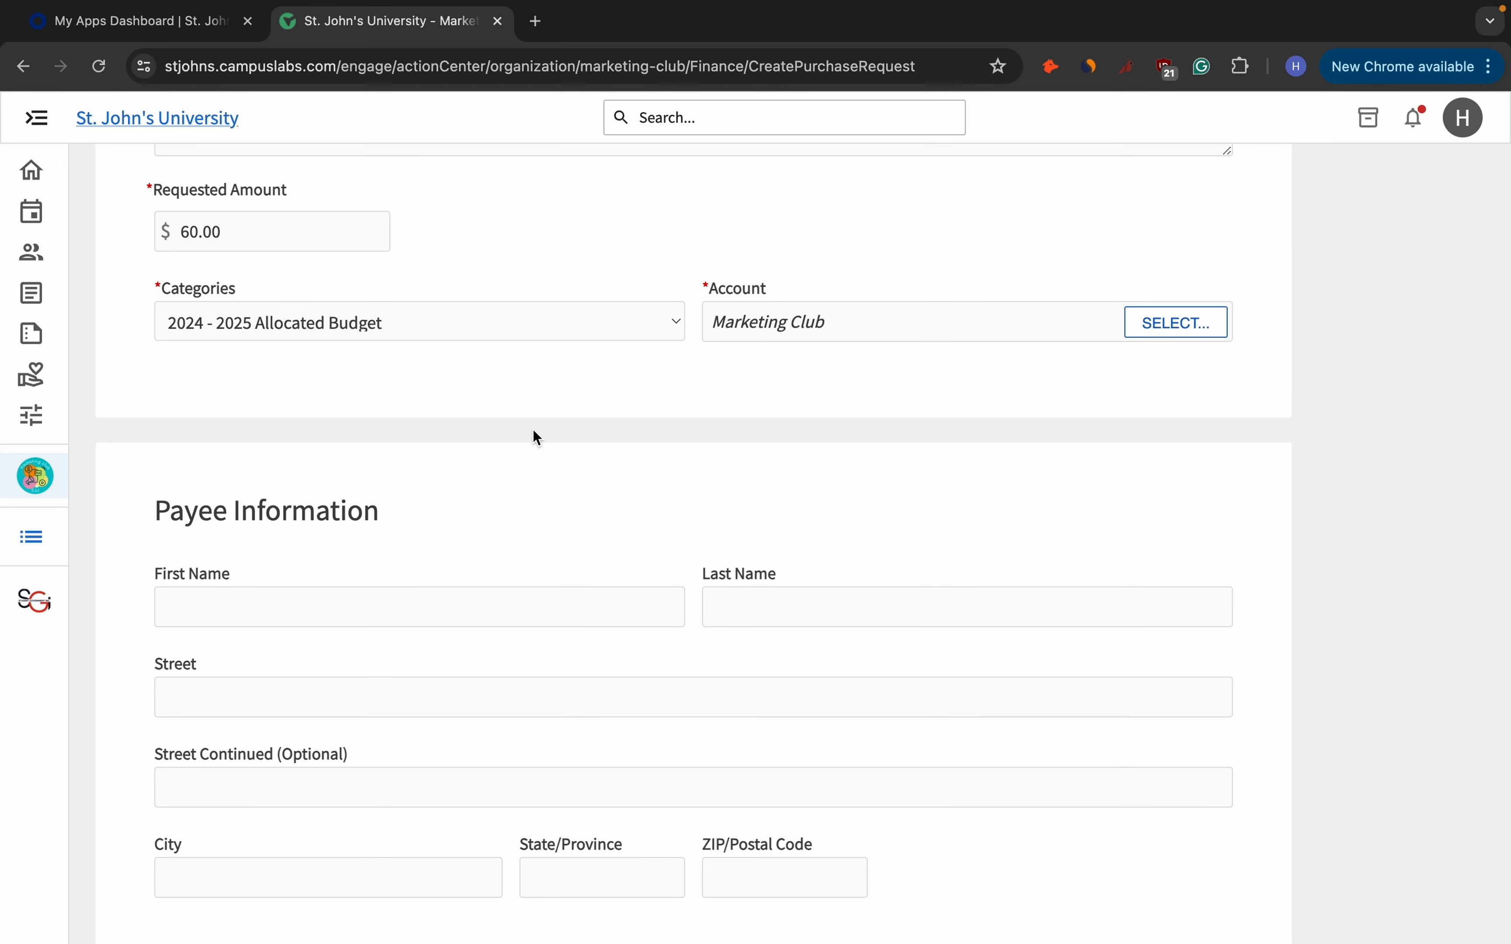
click(493, 611)
scroll(494, 610, down, 4)
Enter the payee's first and last name.
scroll(495, 611, down, 1)
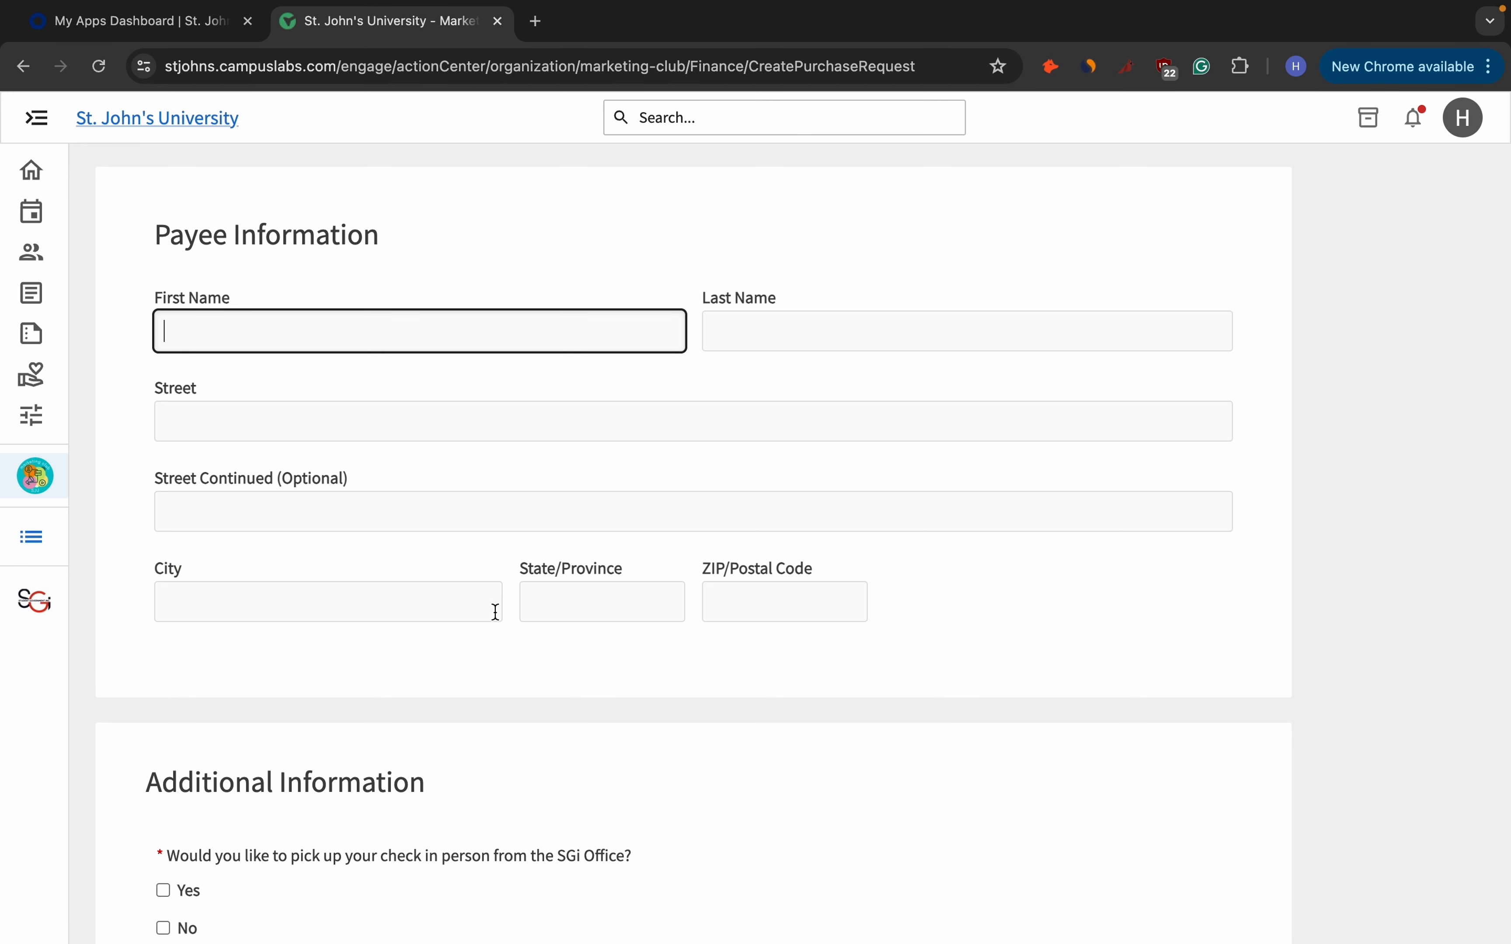
click(876, 341)
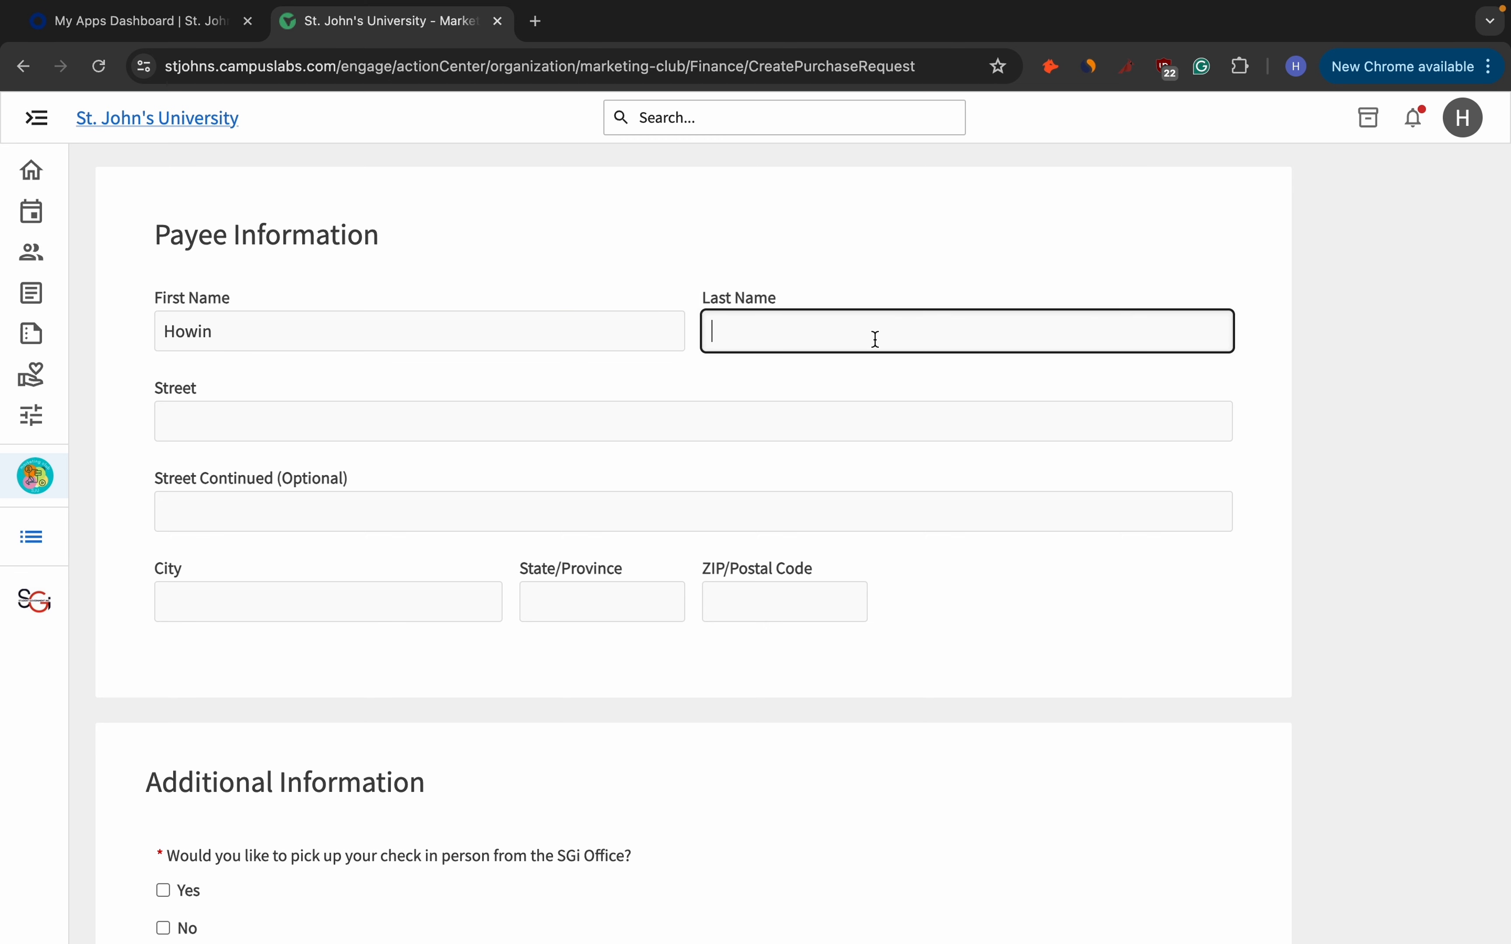
Enter the payee's street address.
click(753, 417)
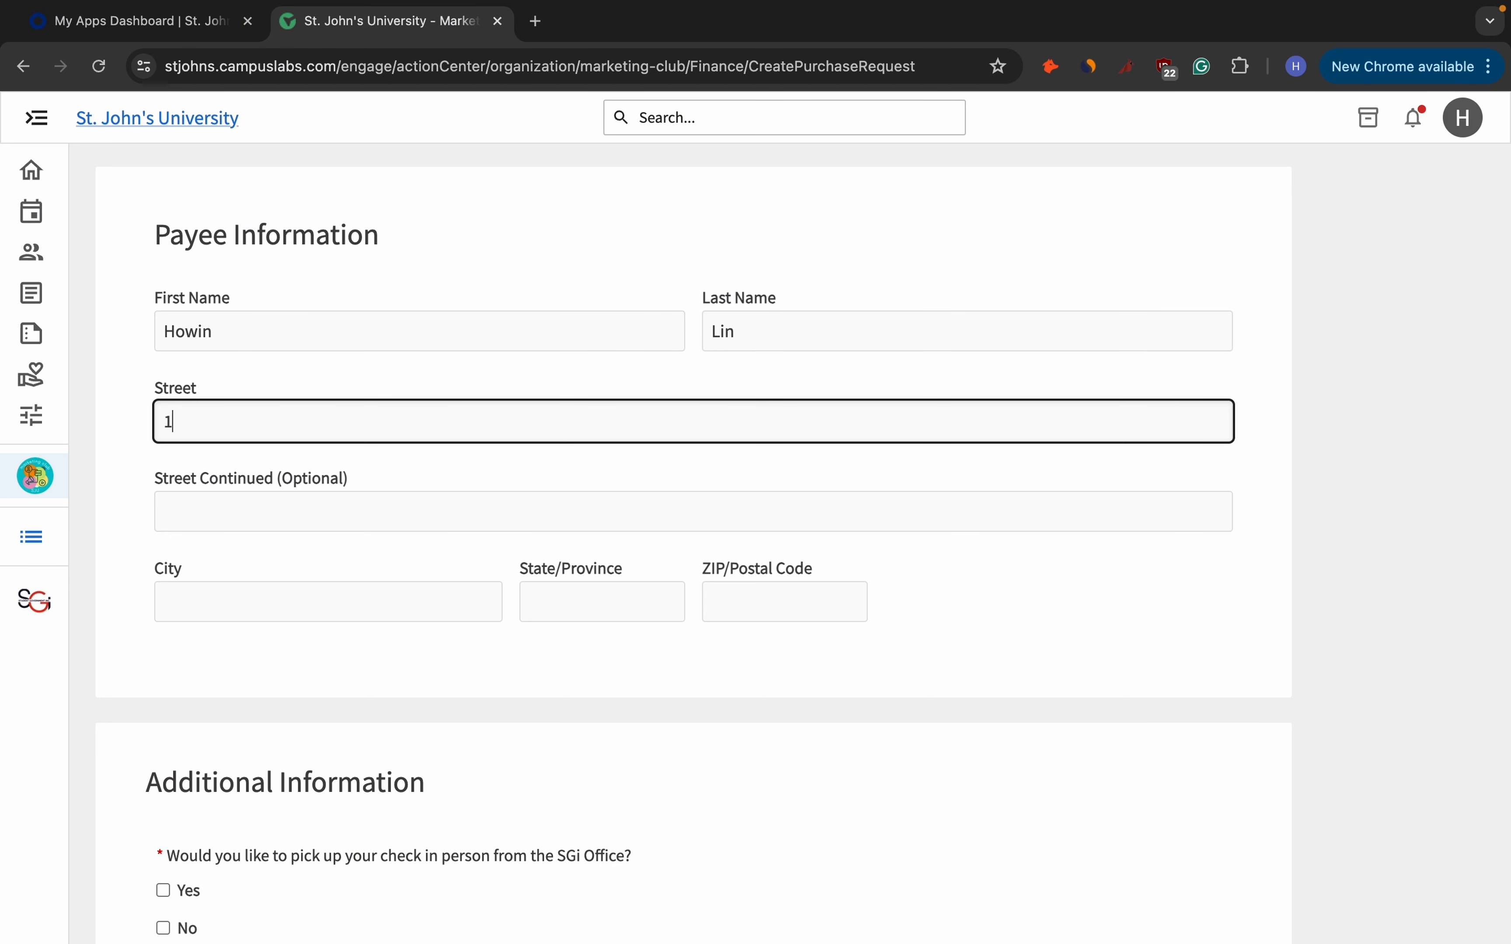
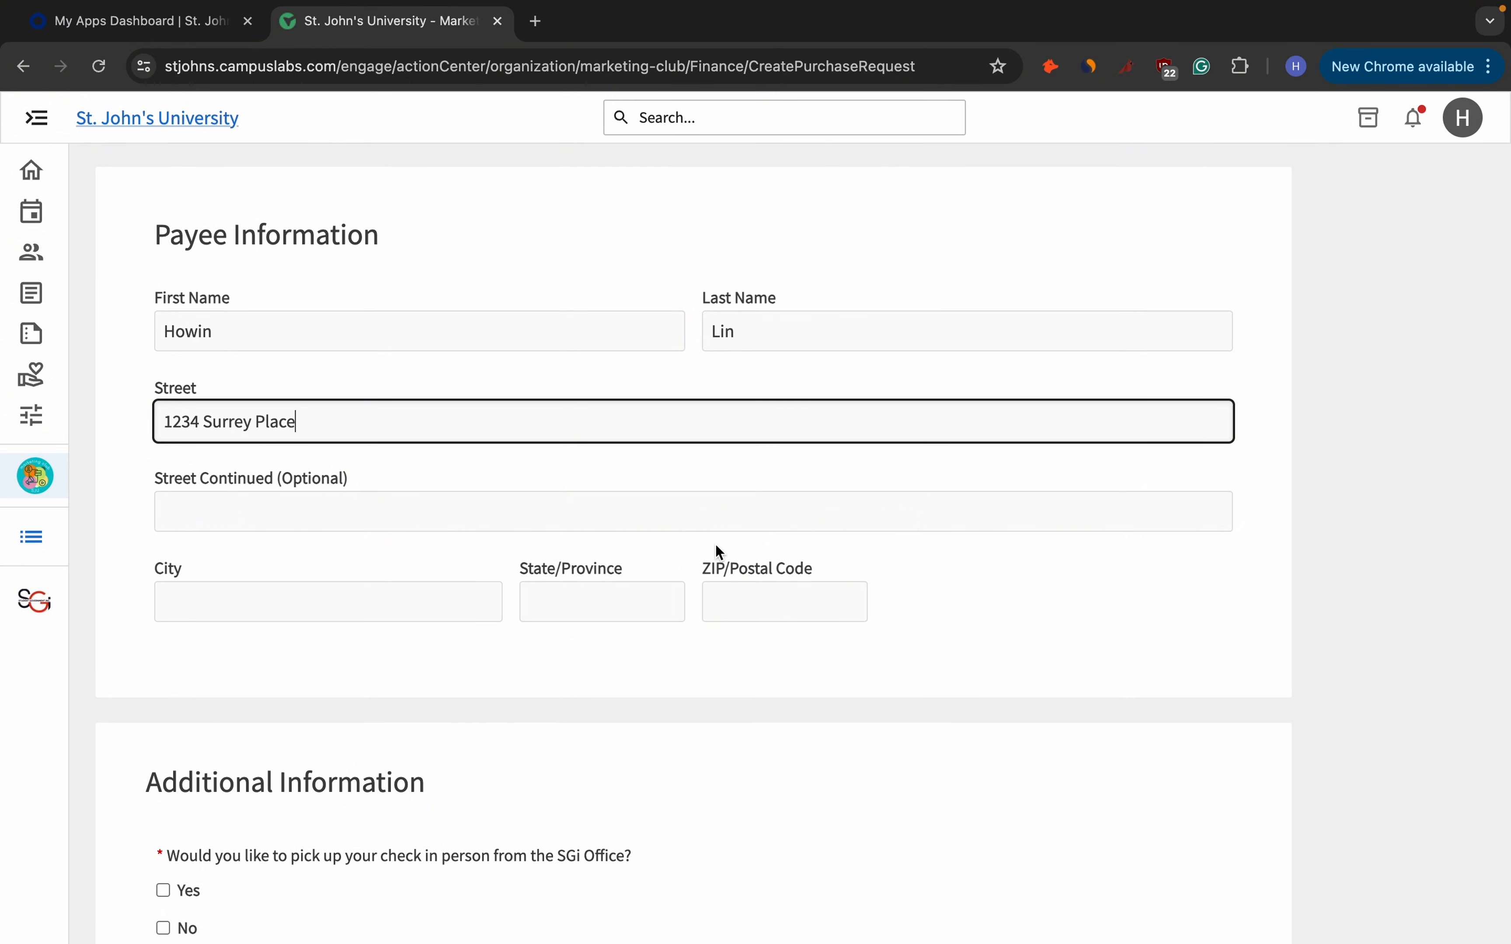
Fill in the payee's city, state and ZIP code.
click(490, 591)
text(Bronx)
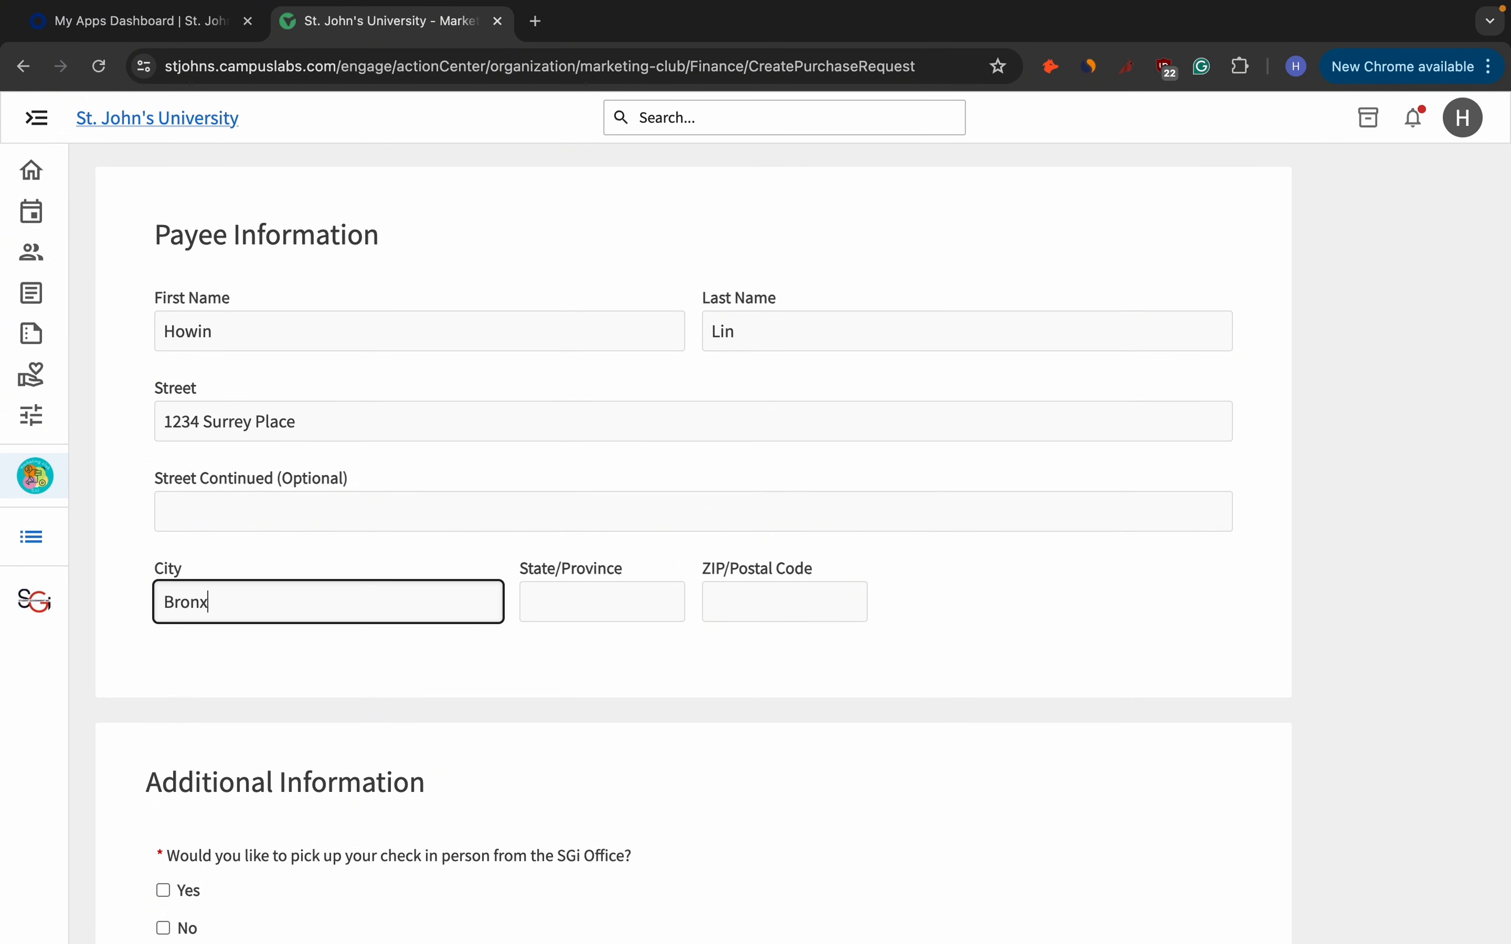
click(672, 587)
text(NY)
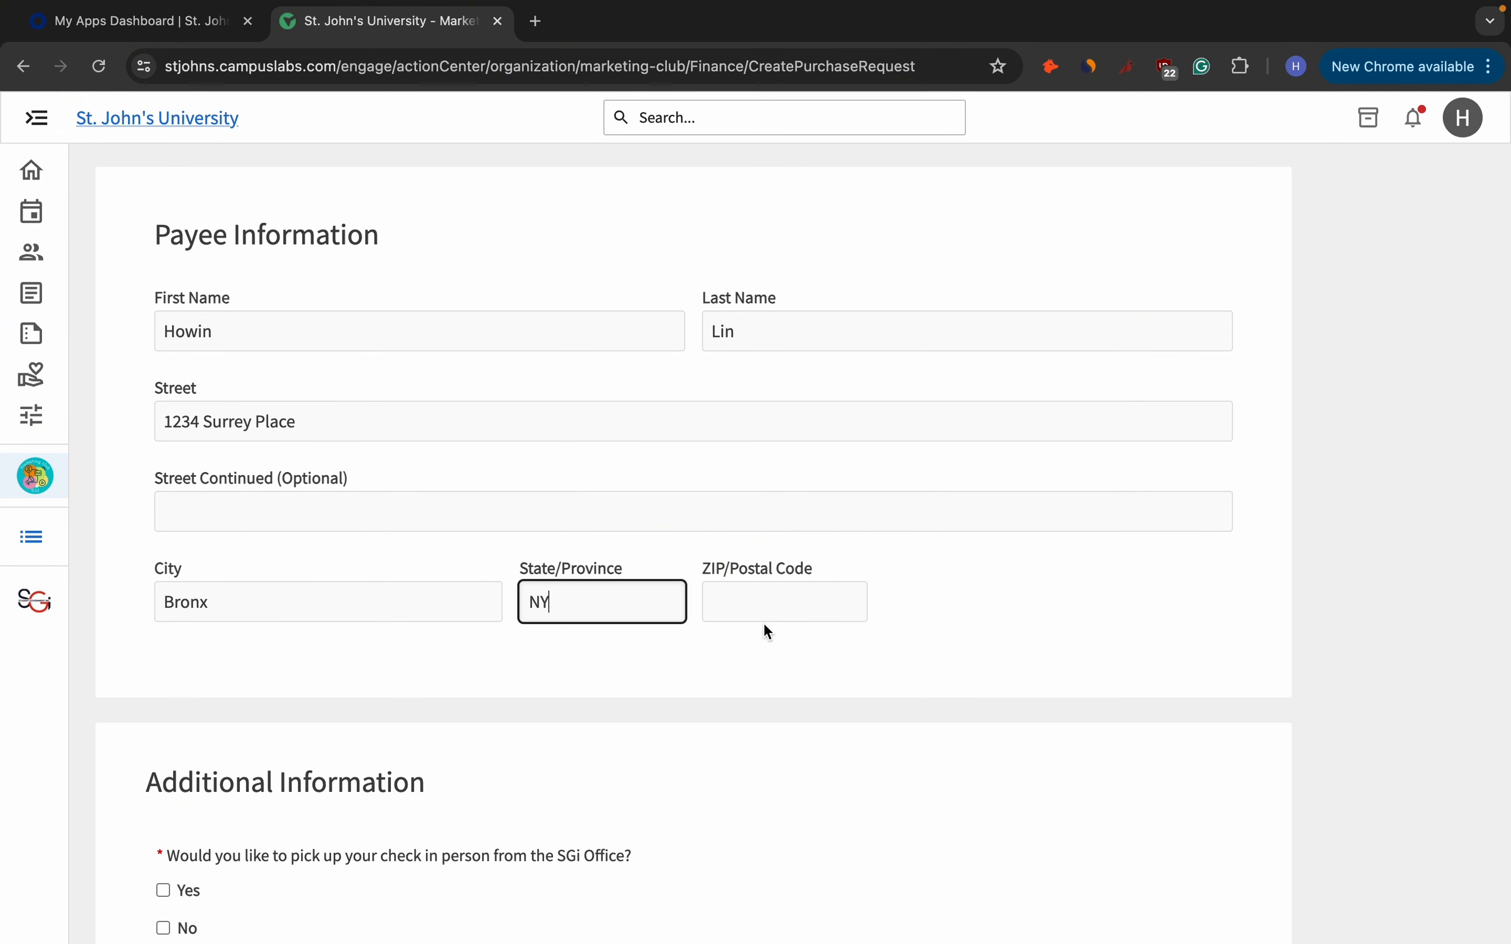
click(769, 613)
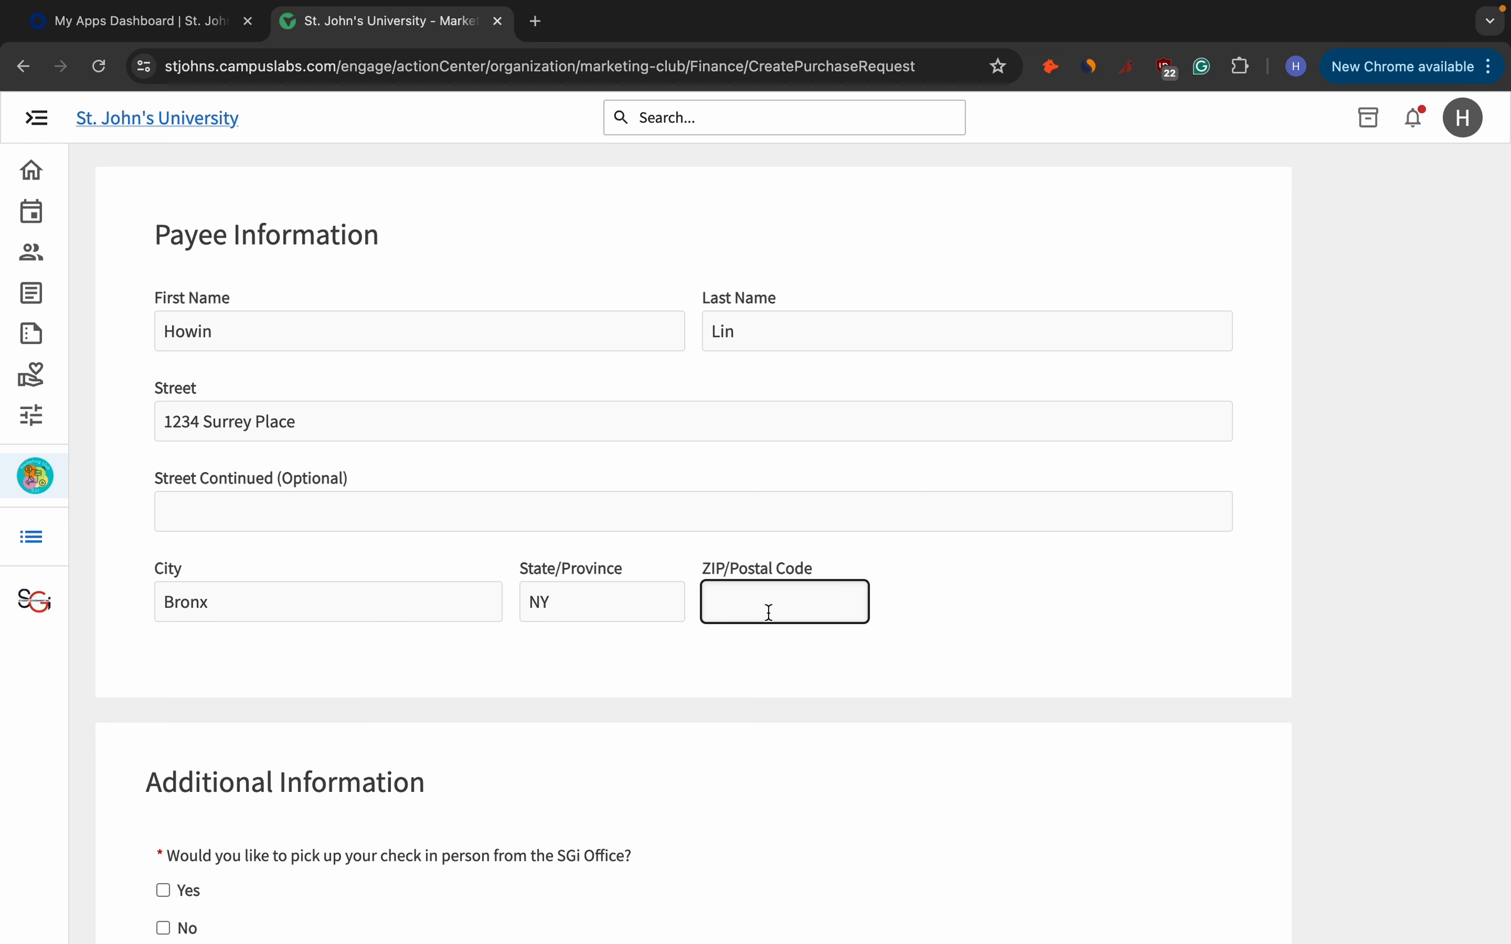
text(10430)
Tick Yes for picking up the check in person at the SGi Office.
scroll(834, 637, down, 6)
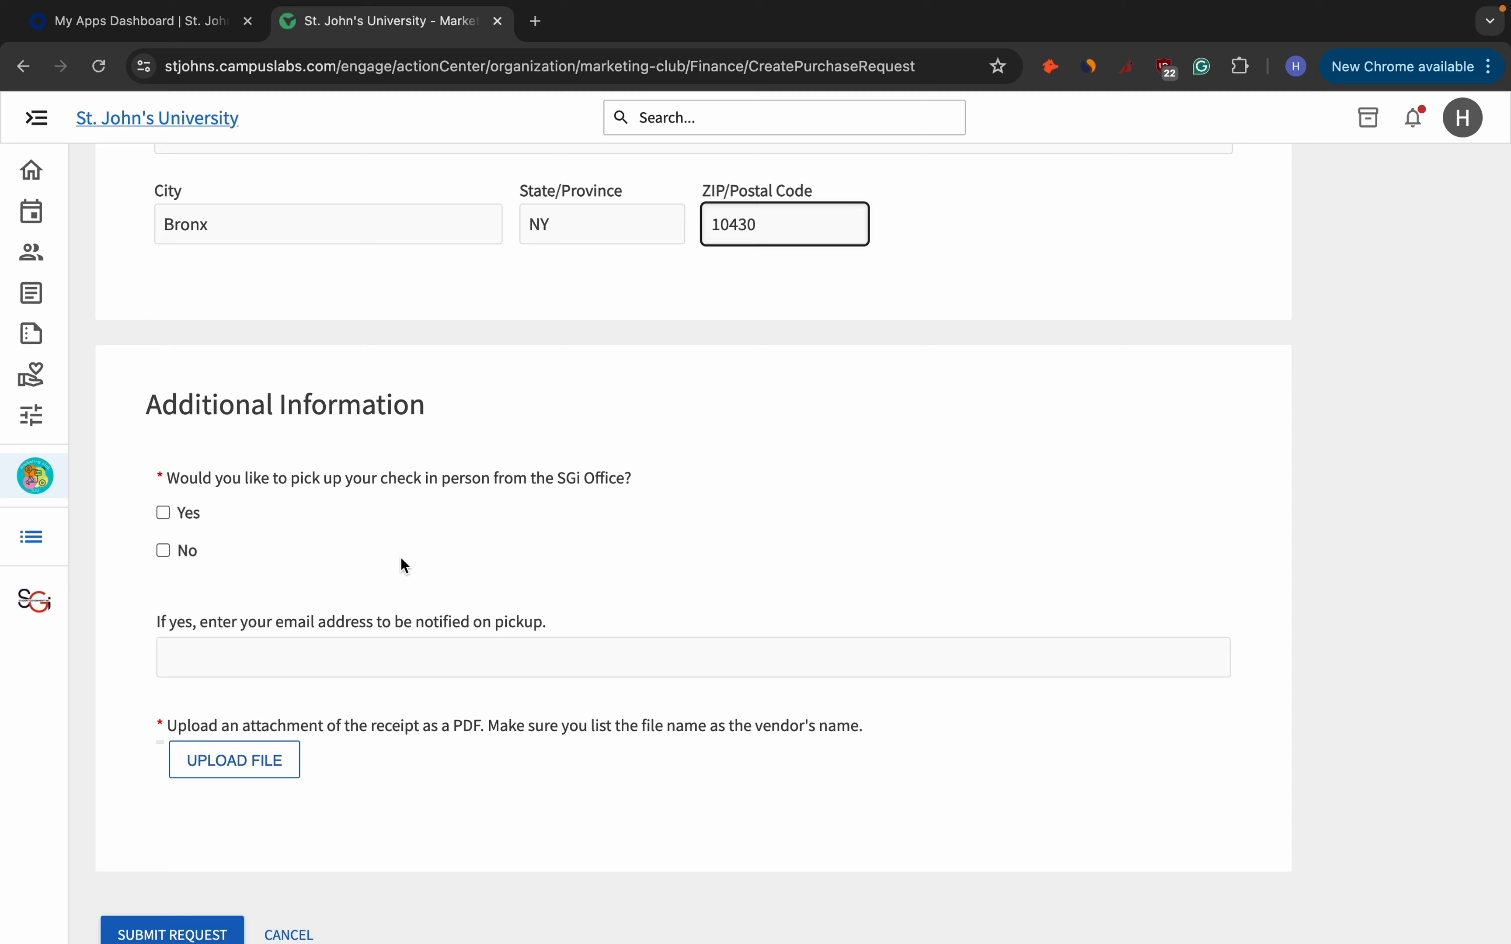
scroll(405, 565, up, 3)
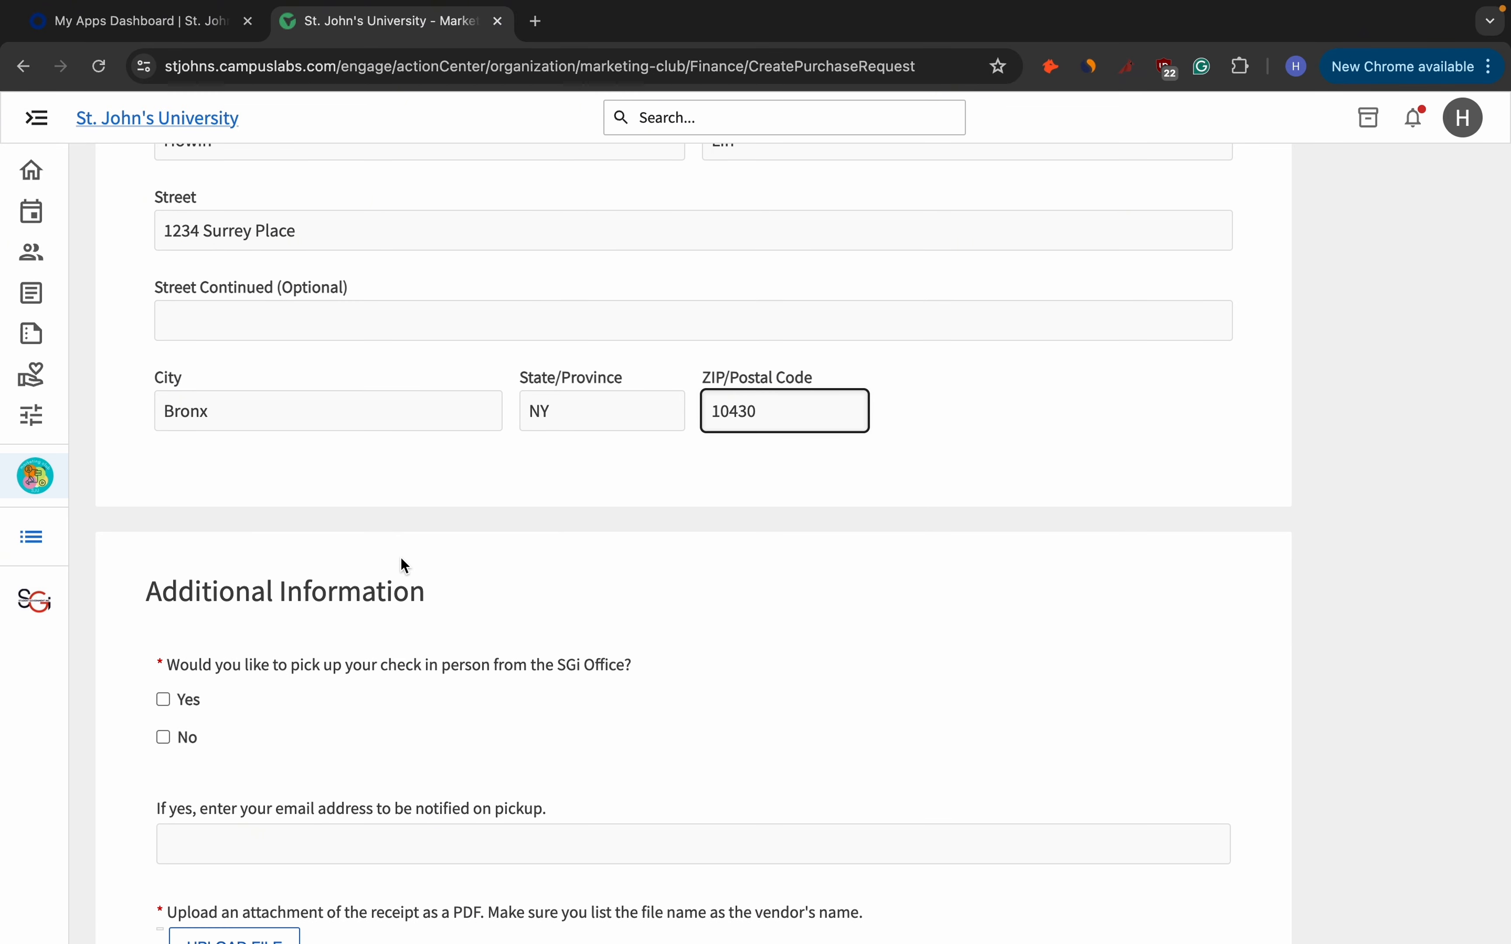
scroll(401, 559, down, 3)
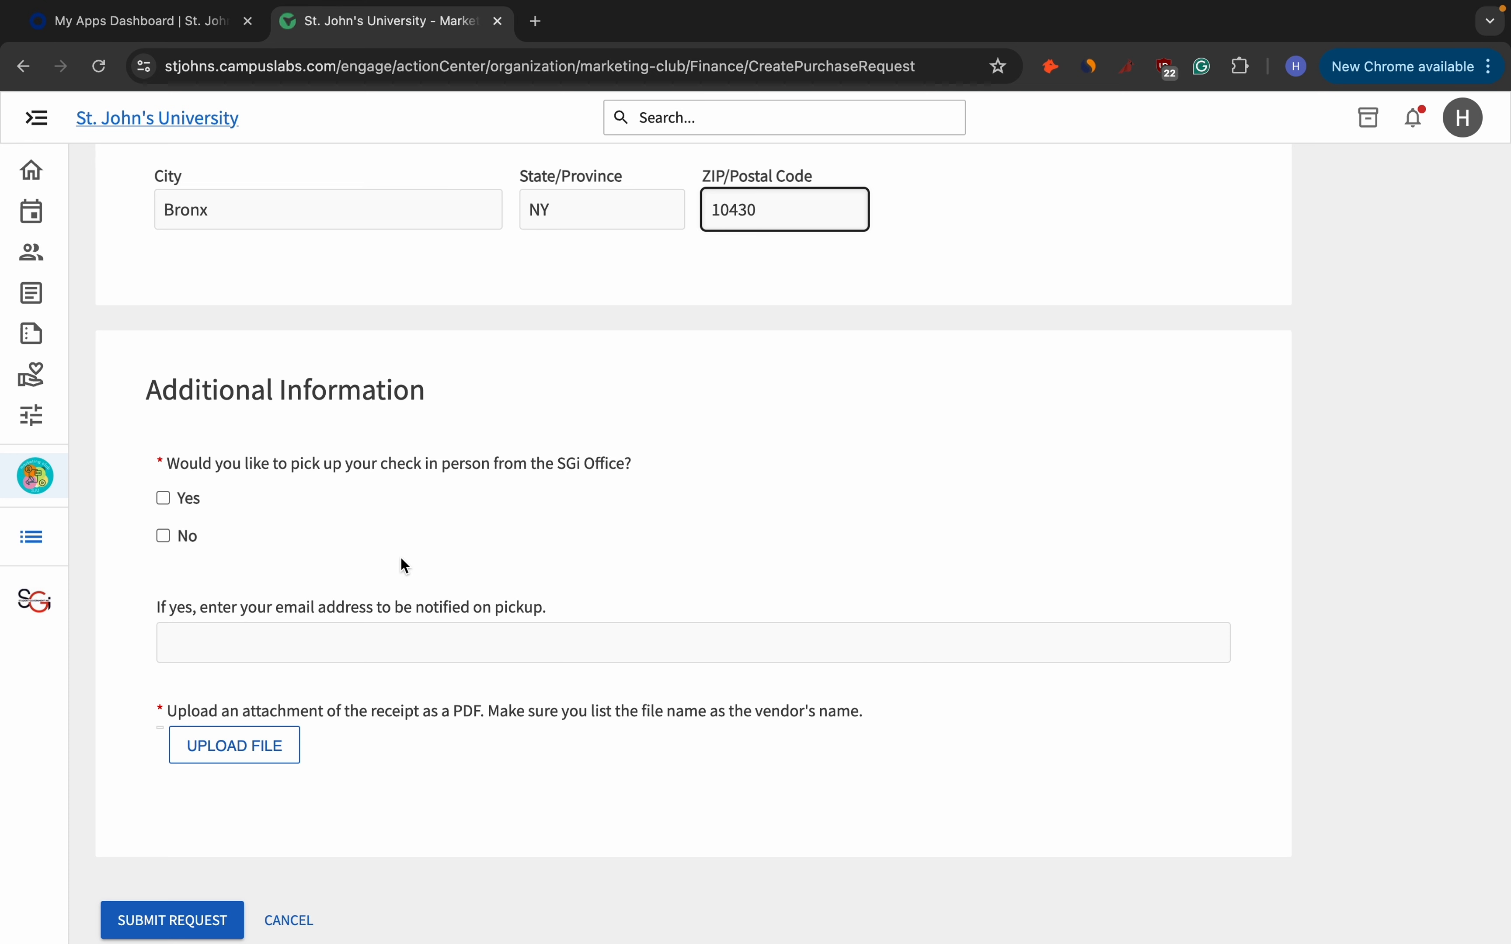
click(197, 511)
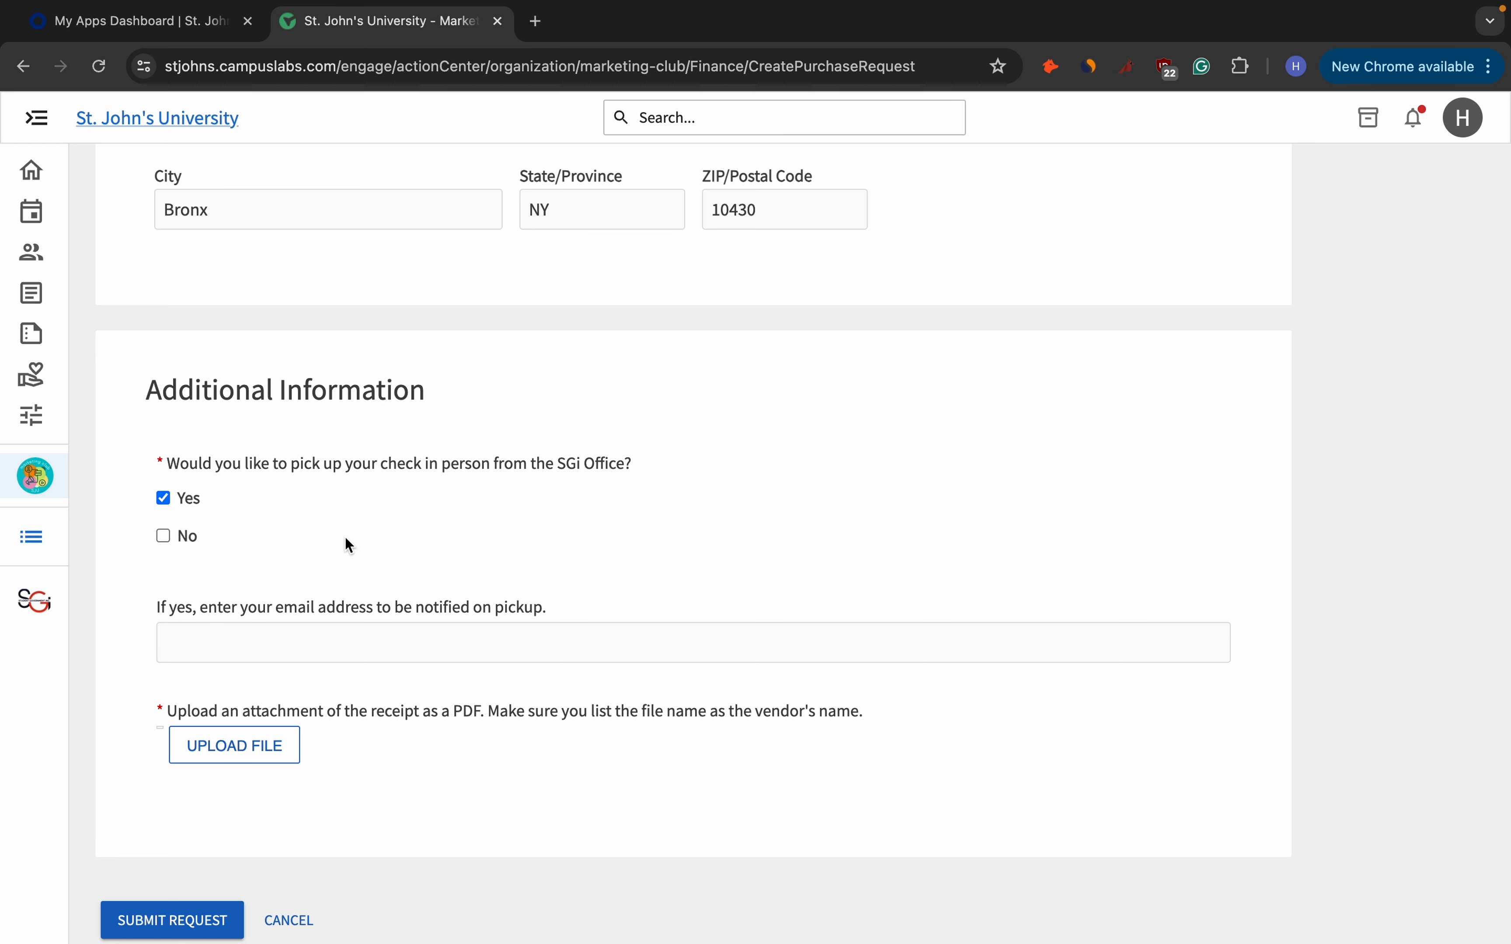
scroll(345, 538, up, 5)
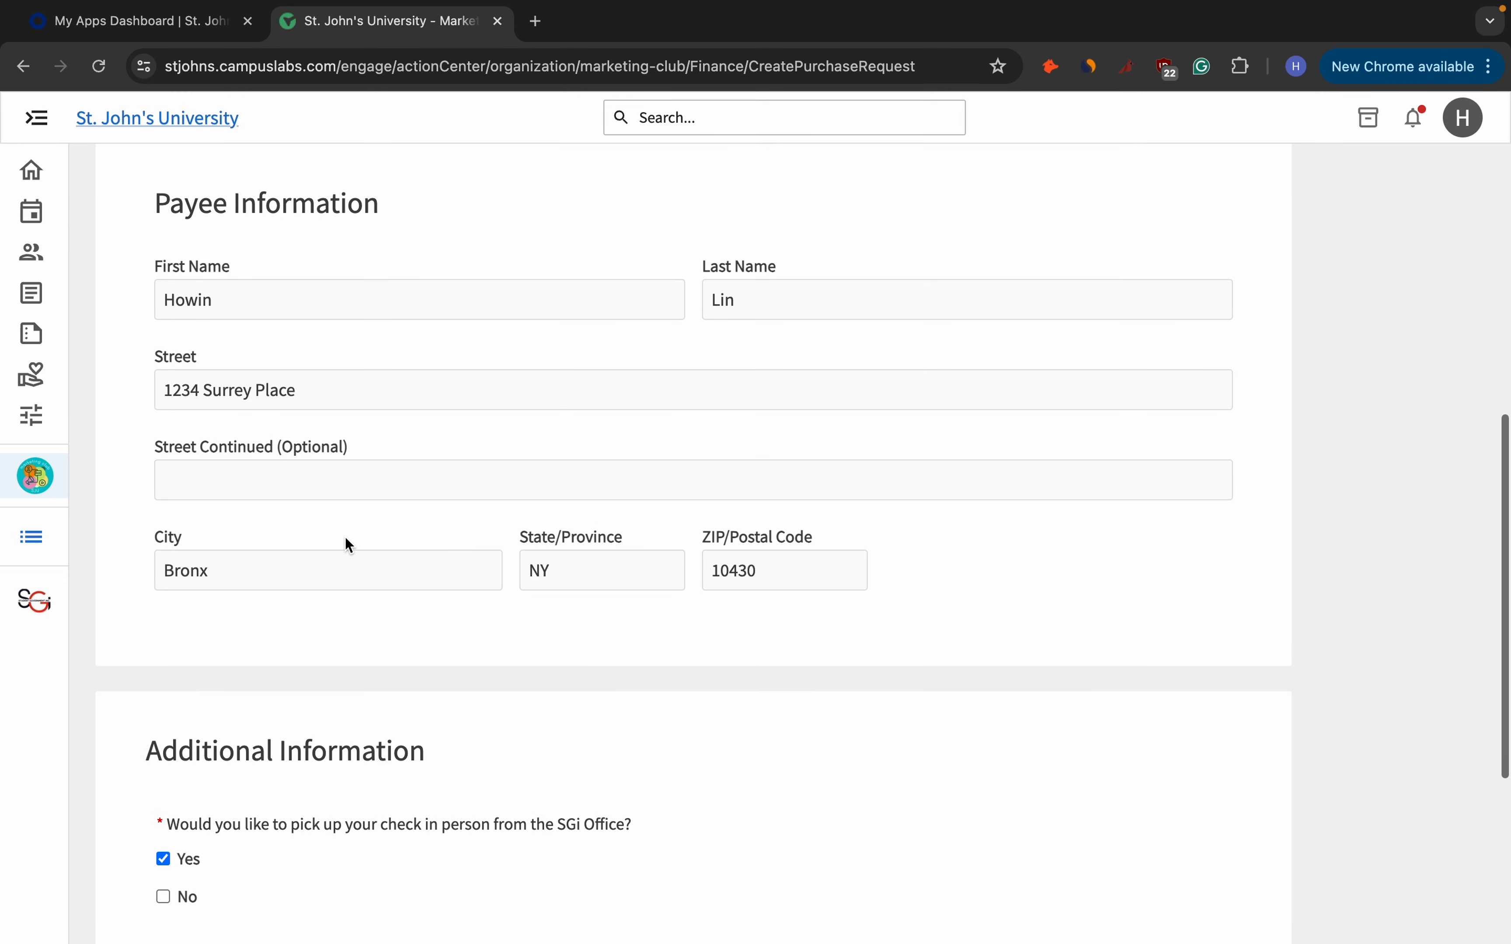
scroll(347, 540, down, 3)
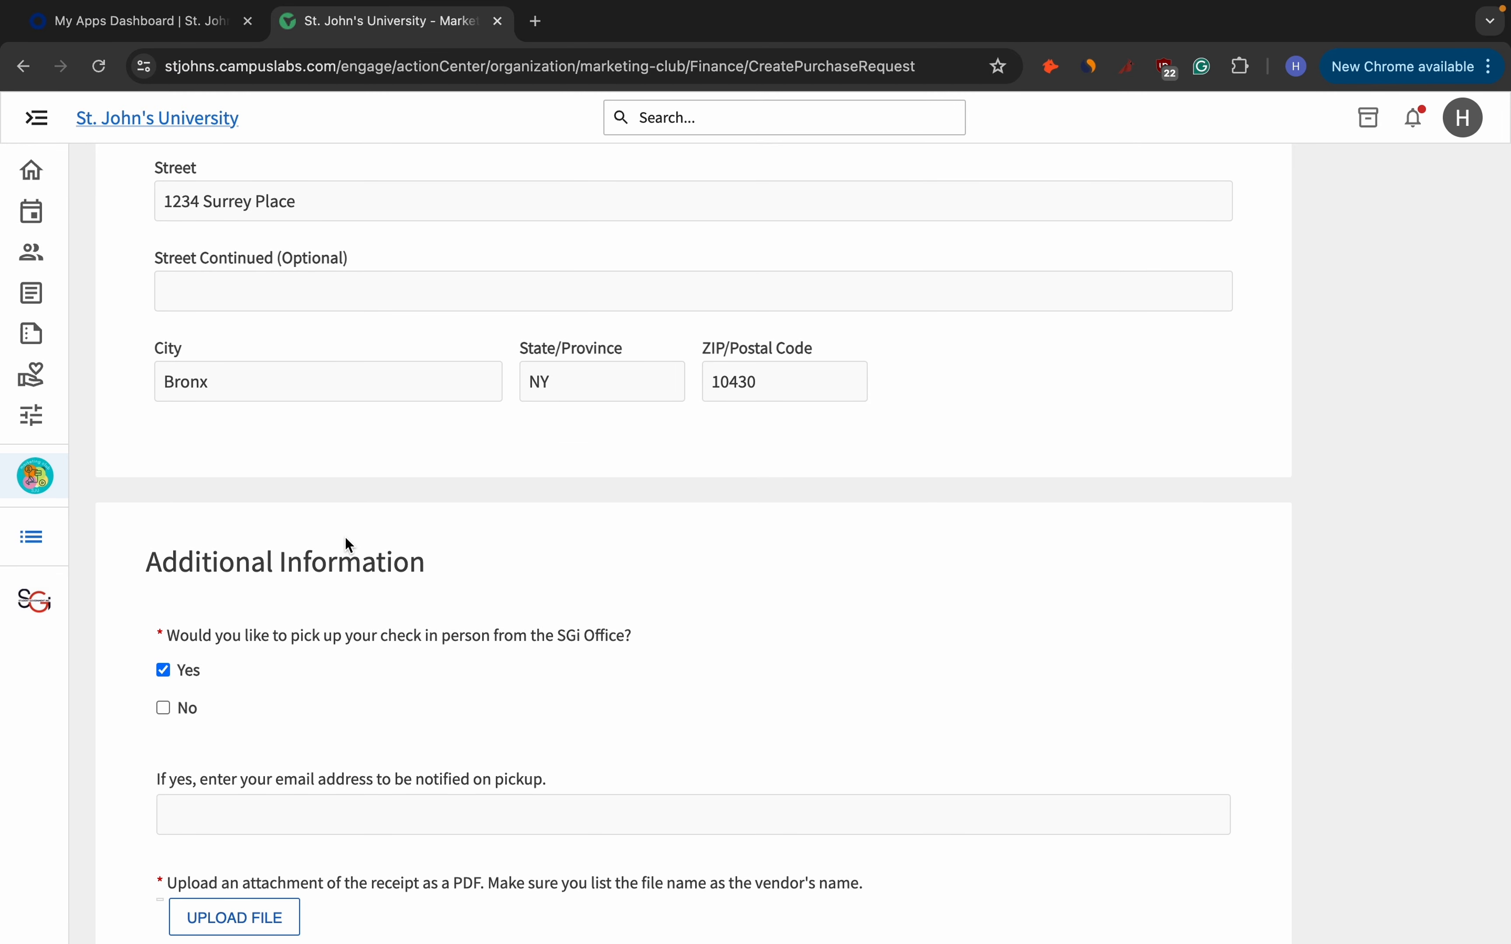
scroll(345, 538, down, 2)
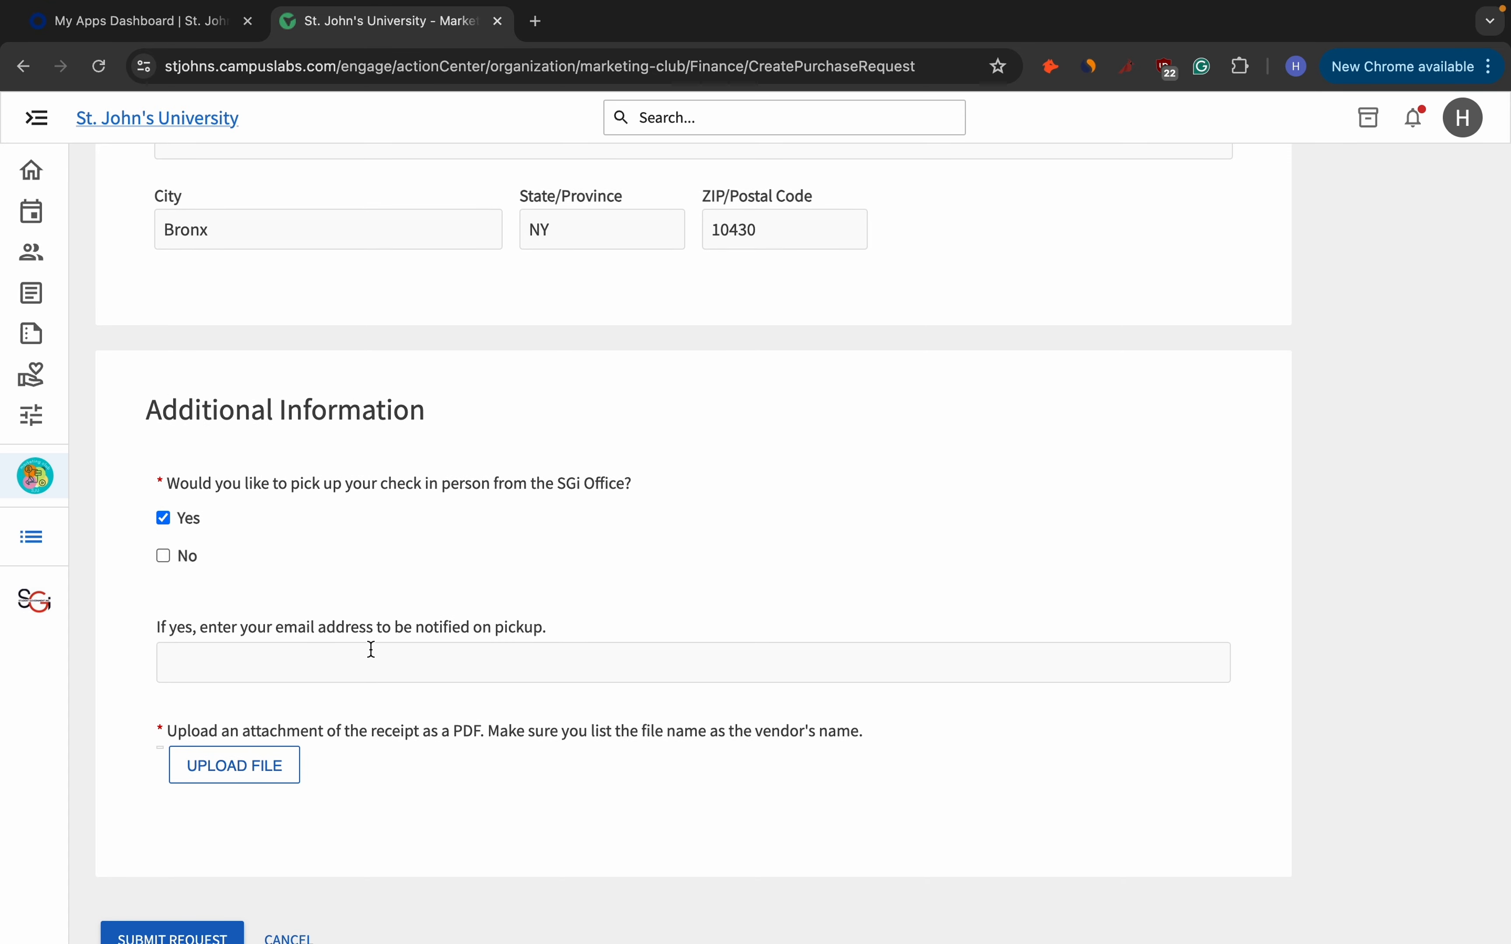
Enter the requester's email address in the pickup notification field.
click(372, 650)
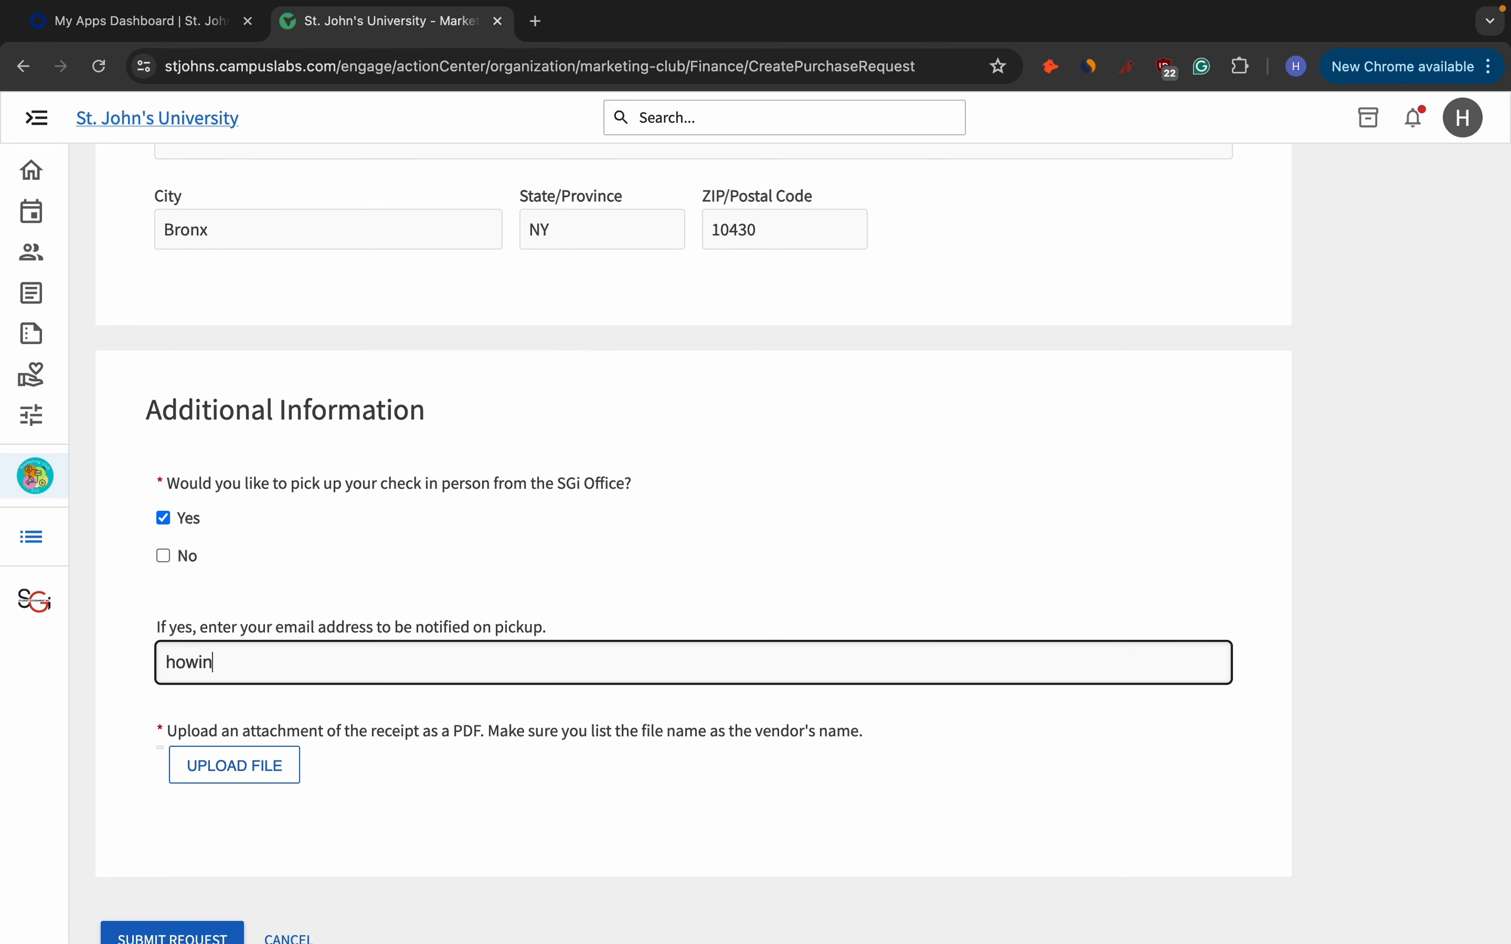
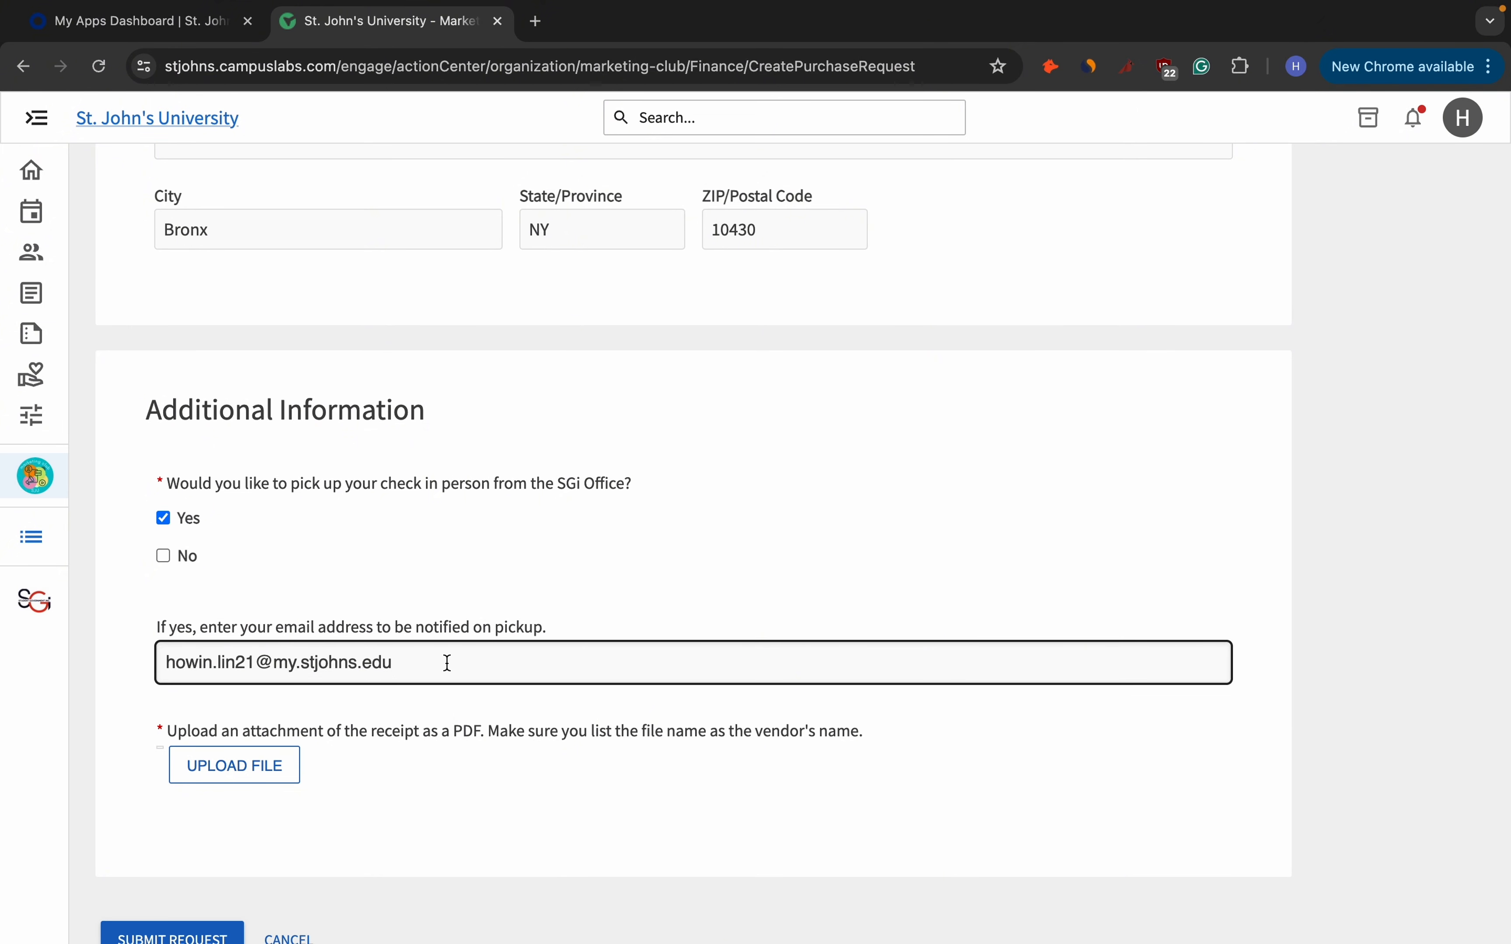
scroll(449, 663, up, 2)
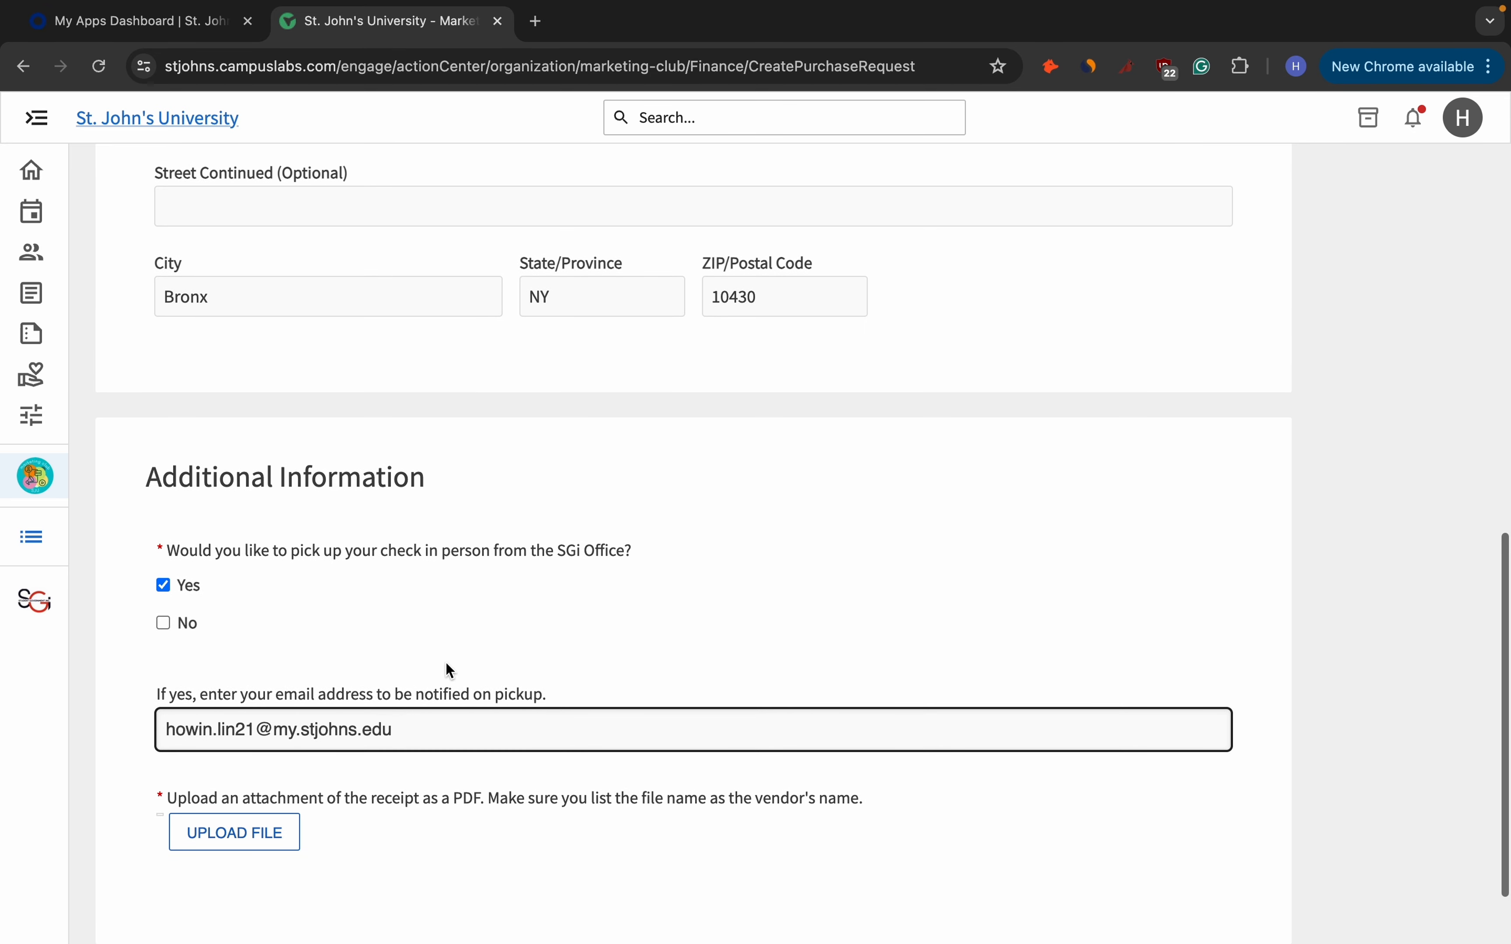
scroll(446, 665, up, 5)
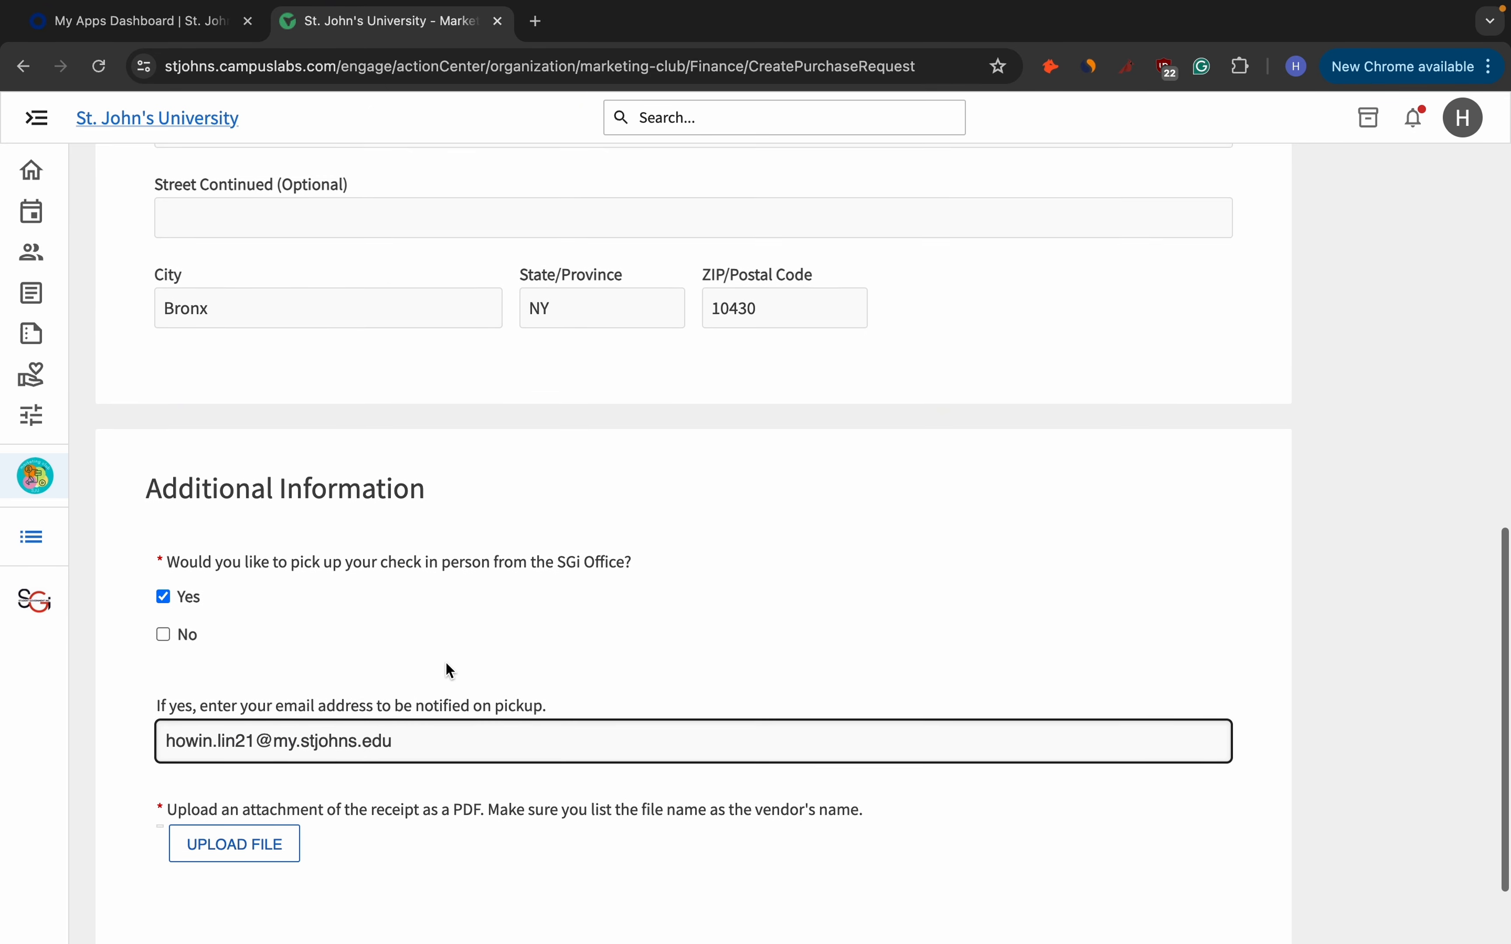
scroll(449, 670, up, 4)
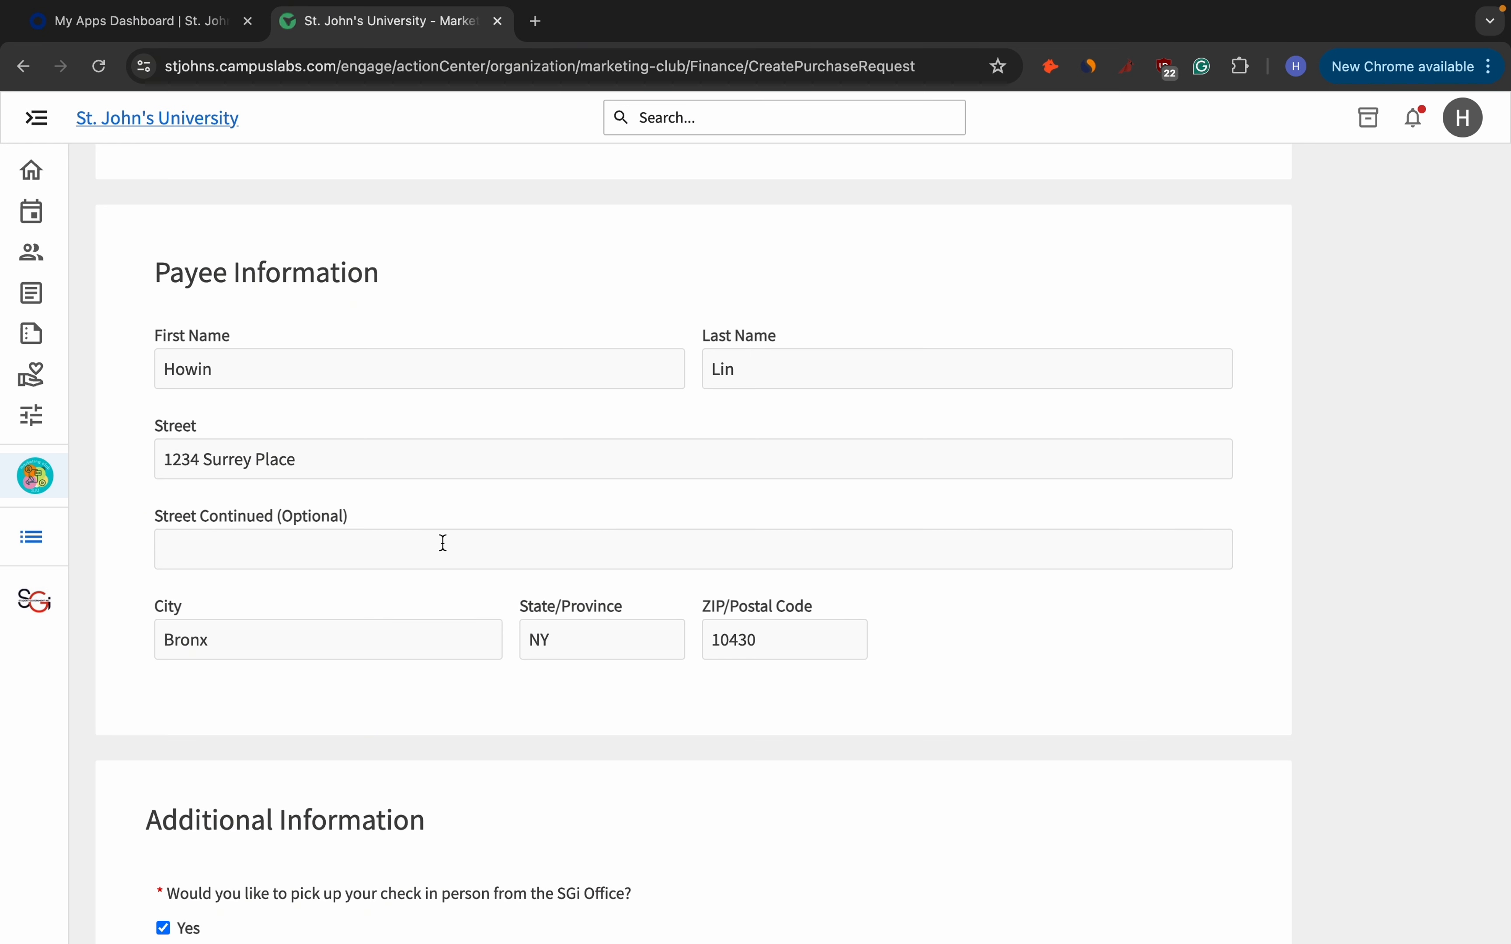
scroll(443, 542, down, 8)
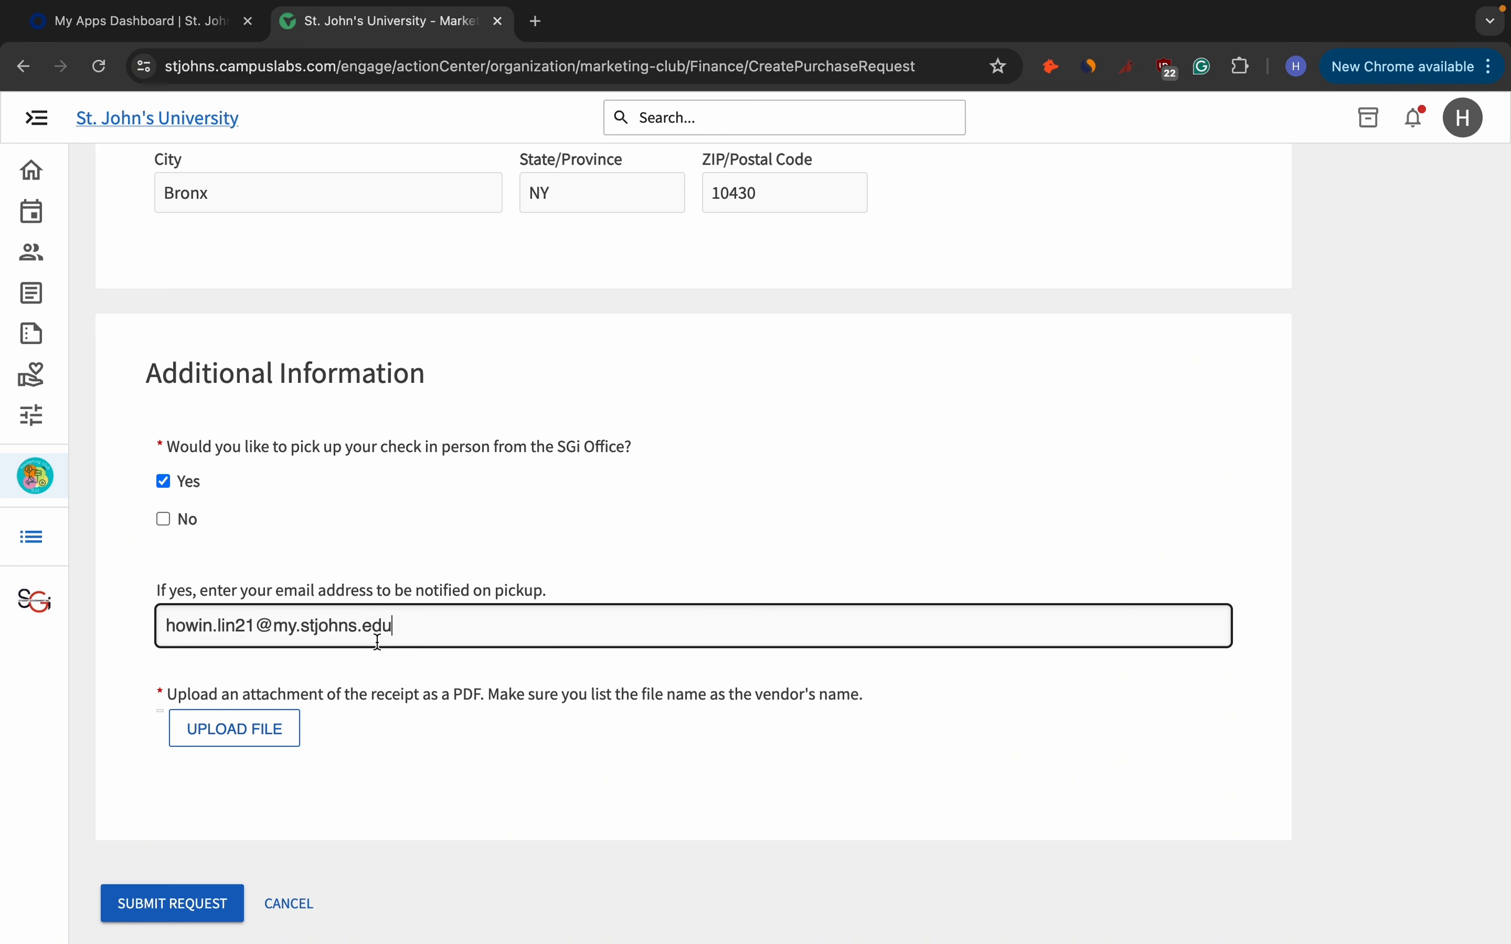
scroll(379, 643, up, 15)
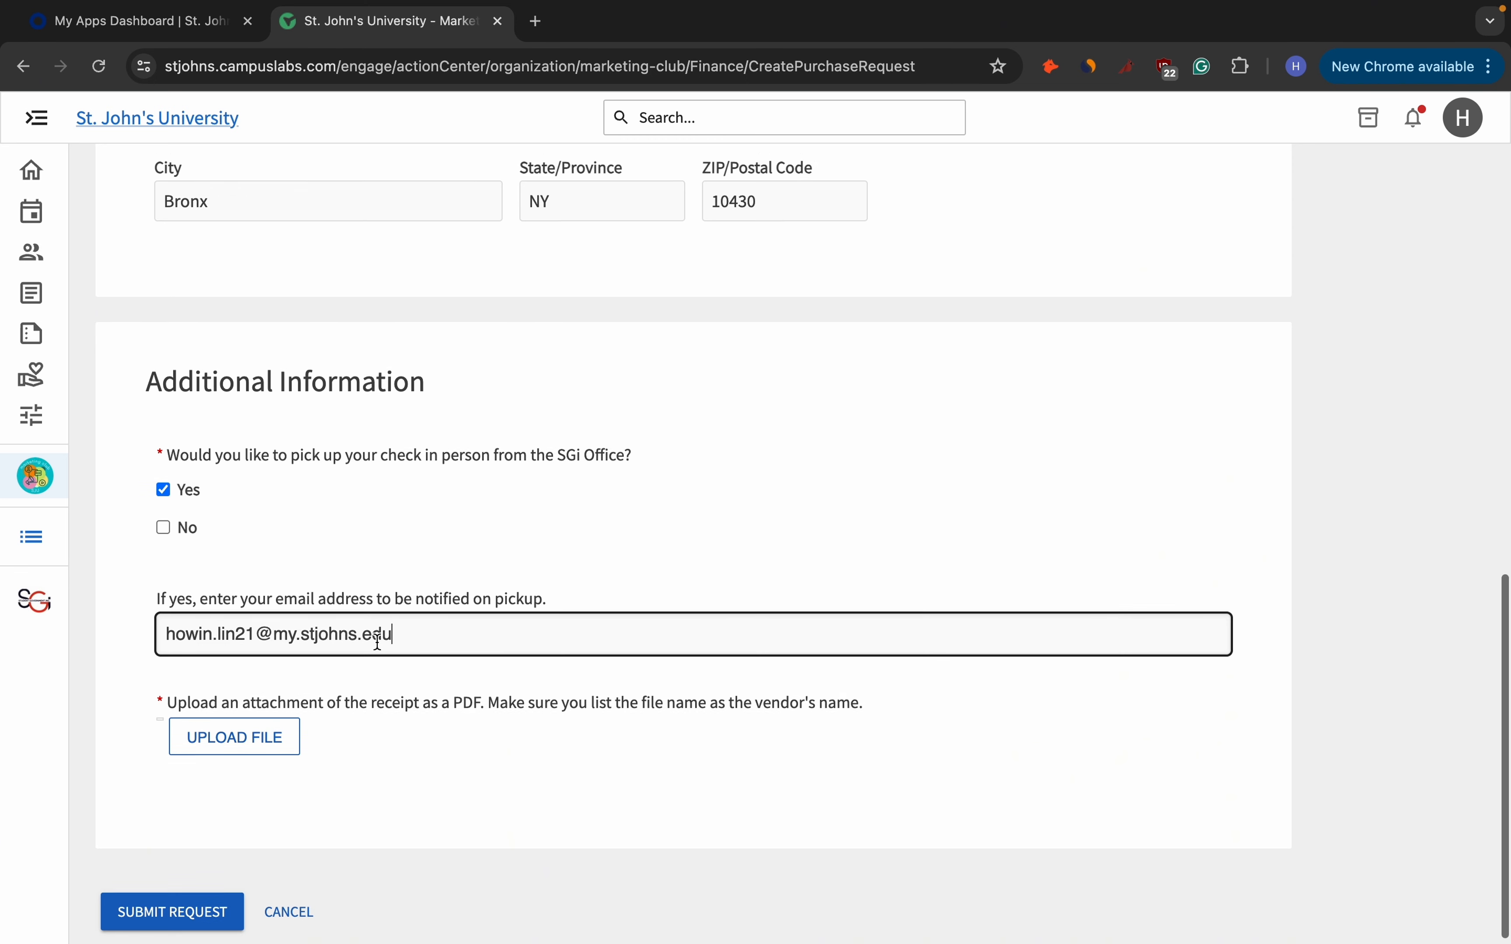
scroll(377, 642, down, 1)
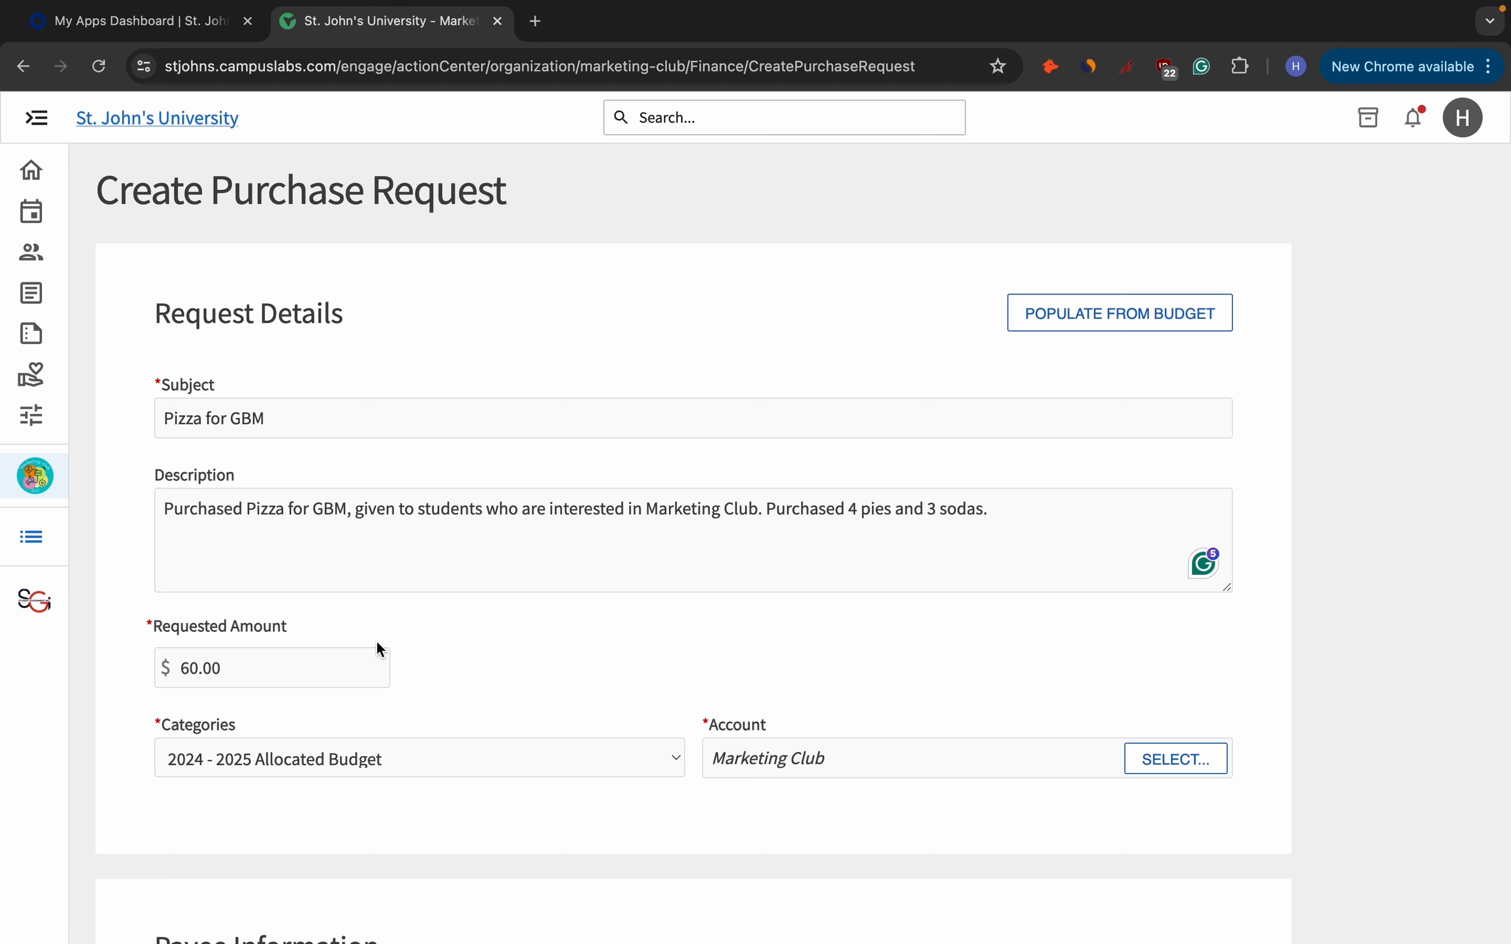
scroll(376, 642, down, 3)
click(414, 699)
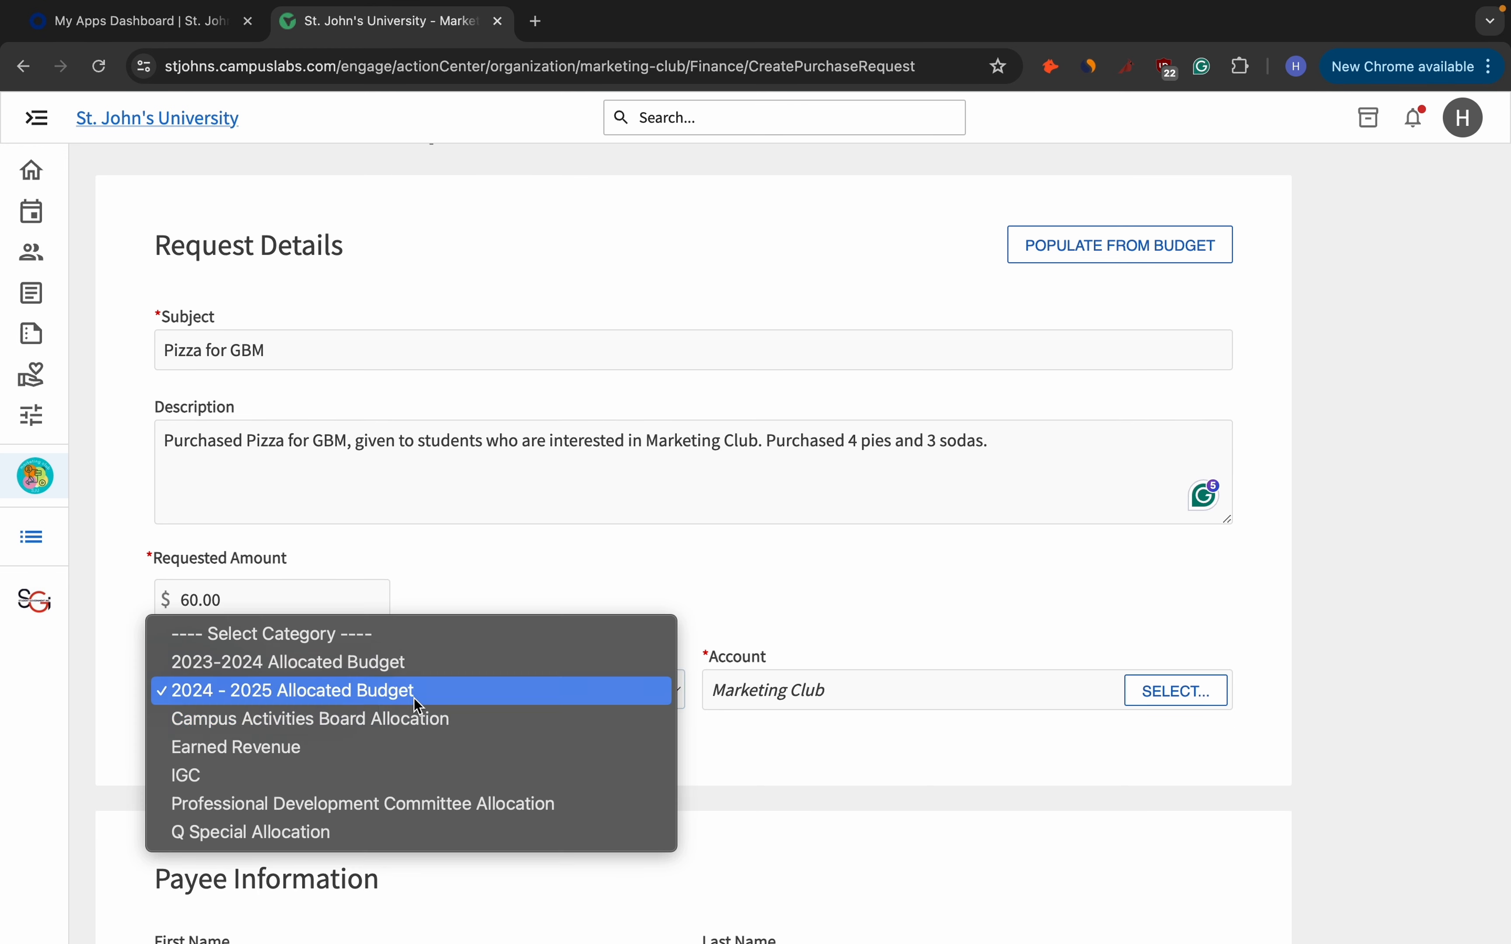
click(428, 834)
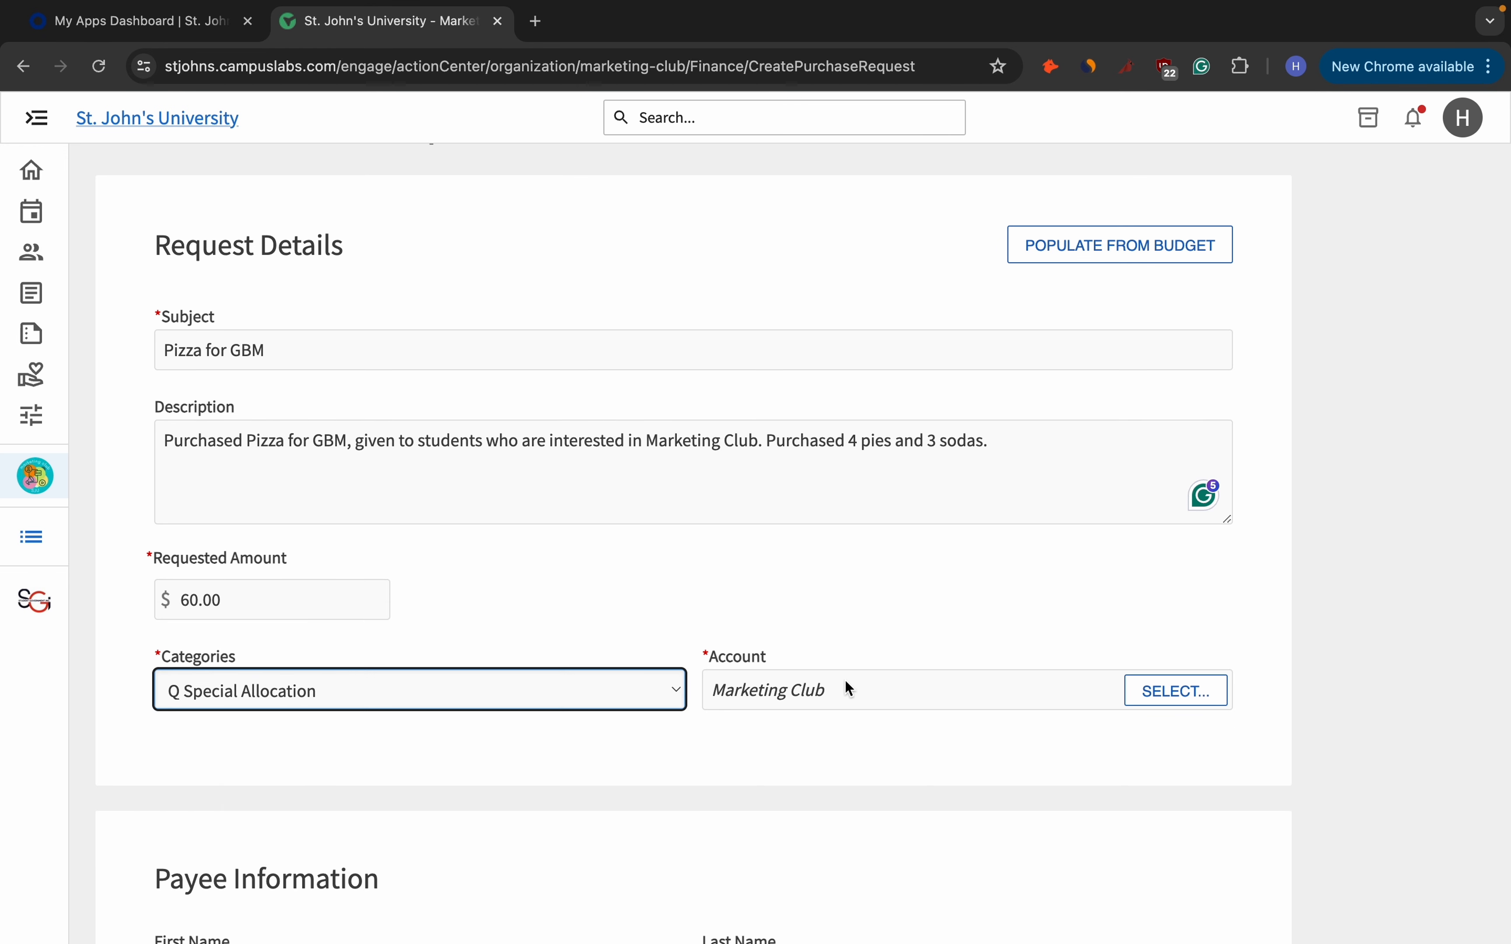
click(834, 700)
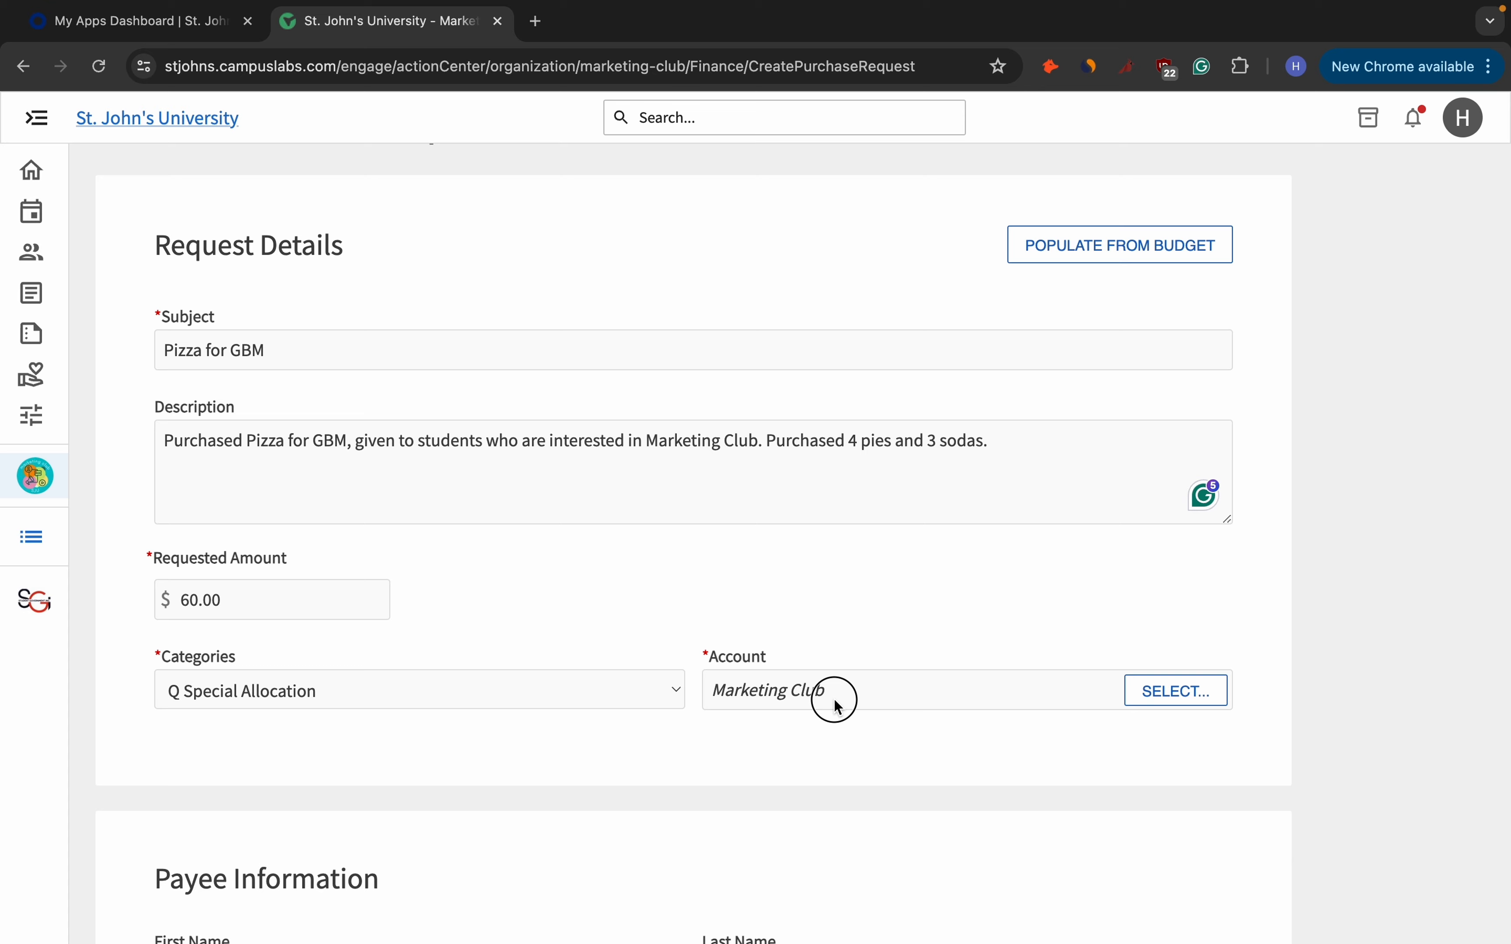
click(1167, 690)
scroll(662, 649, down, 3)
click(552, 646)
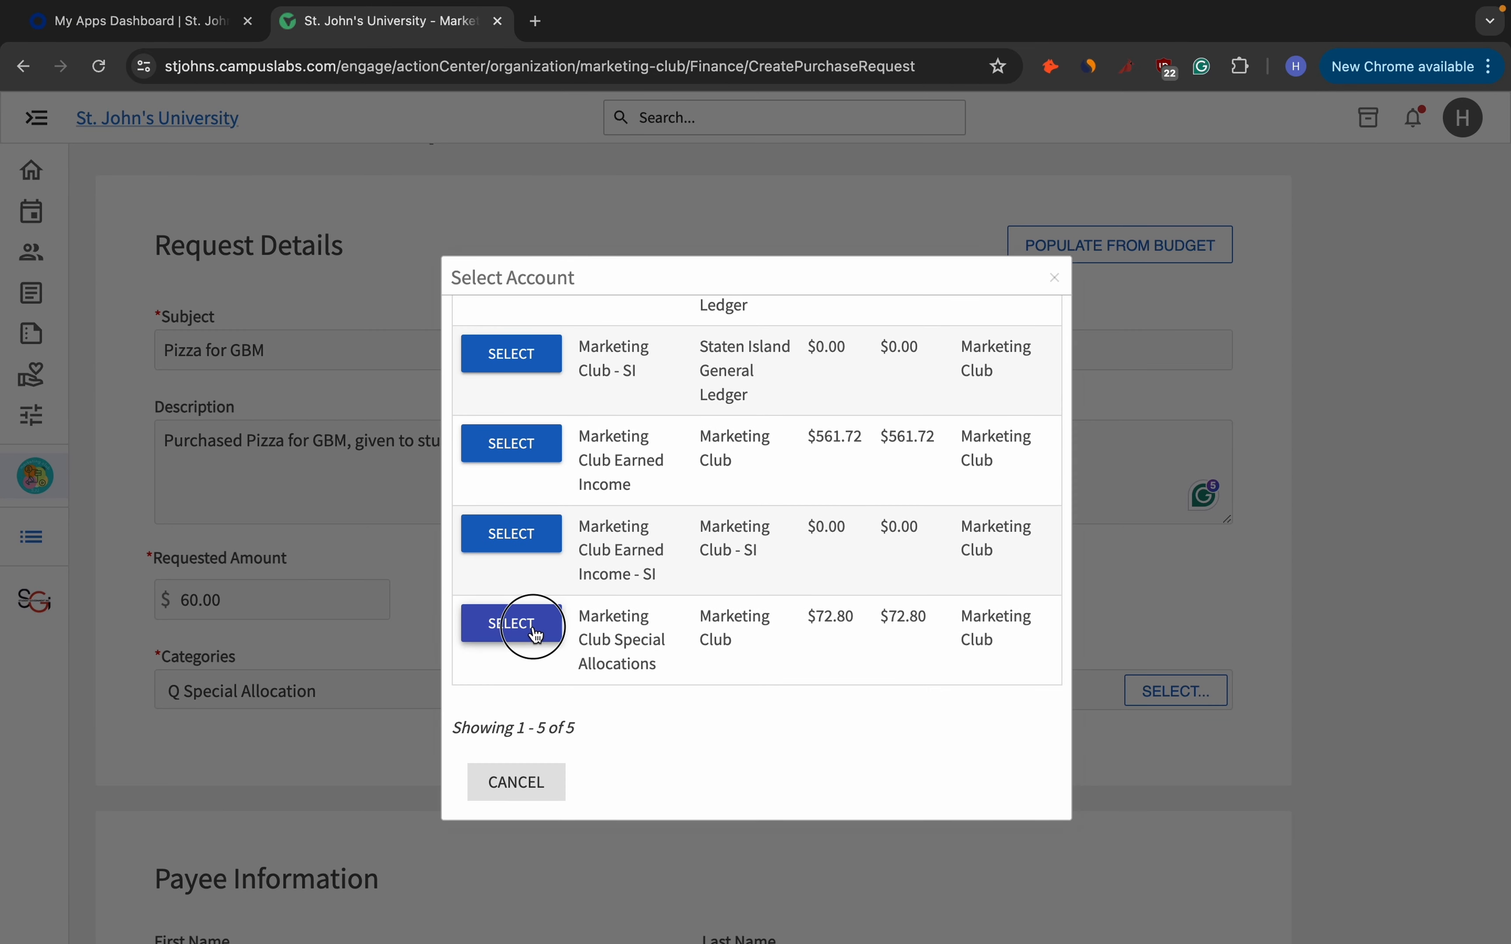
scroll(612, 678, down, 2)
click(439, 617)
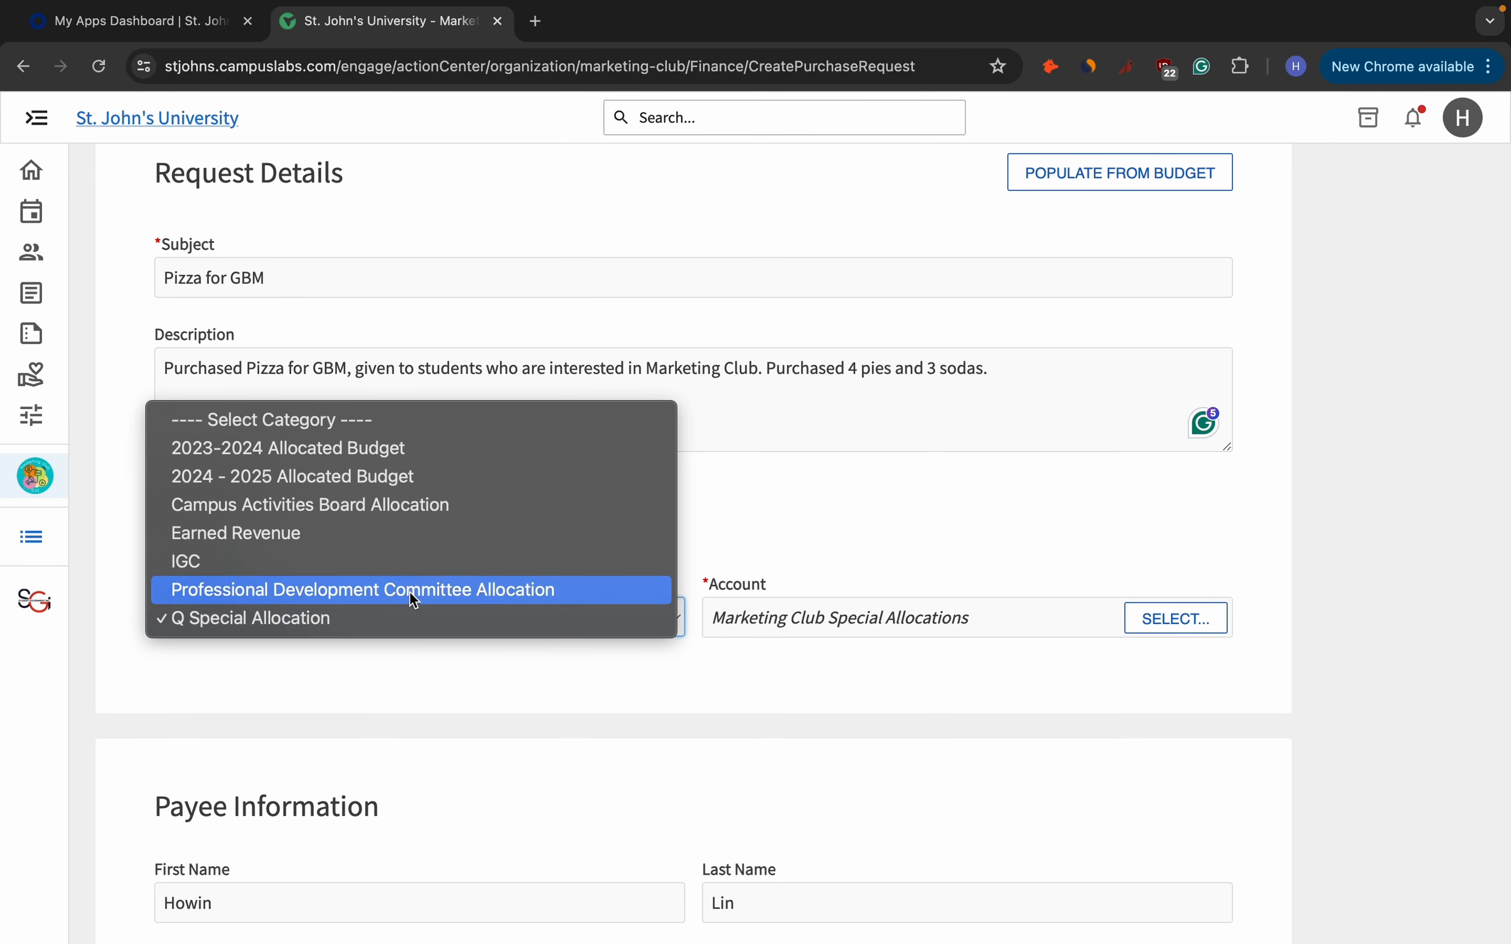
click(357, 477)
click(1166, 631)
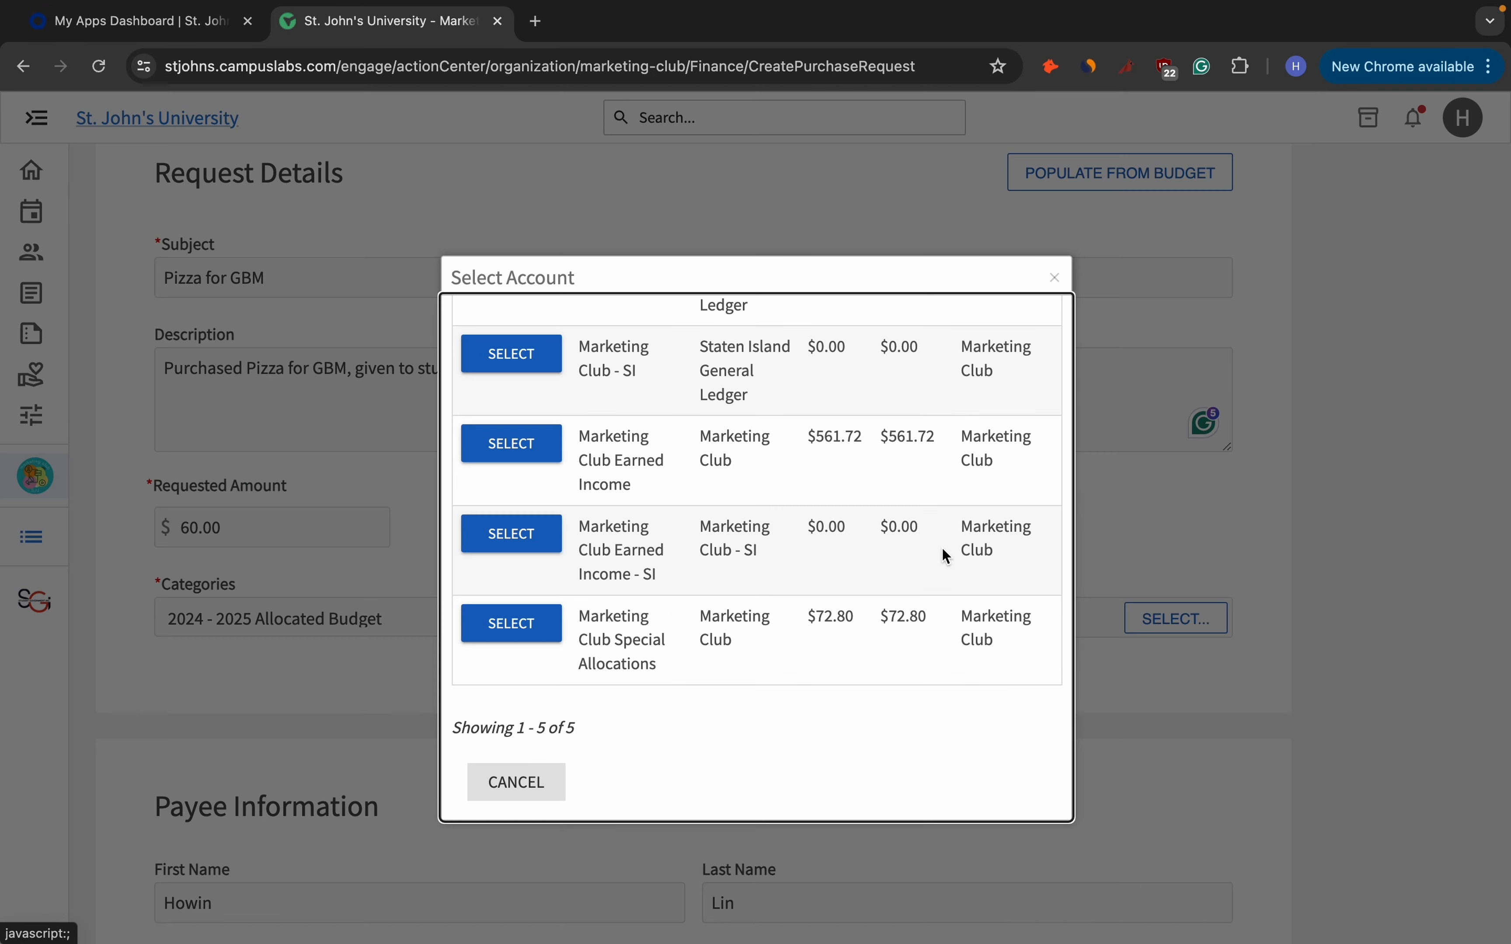
scroll(635, 458, up, 3)
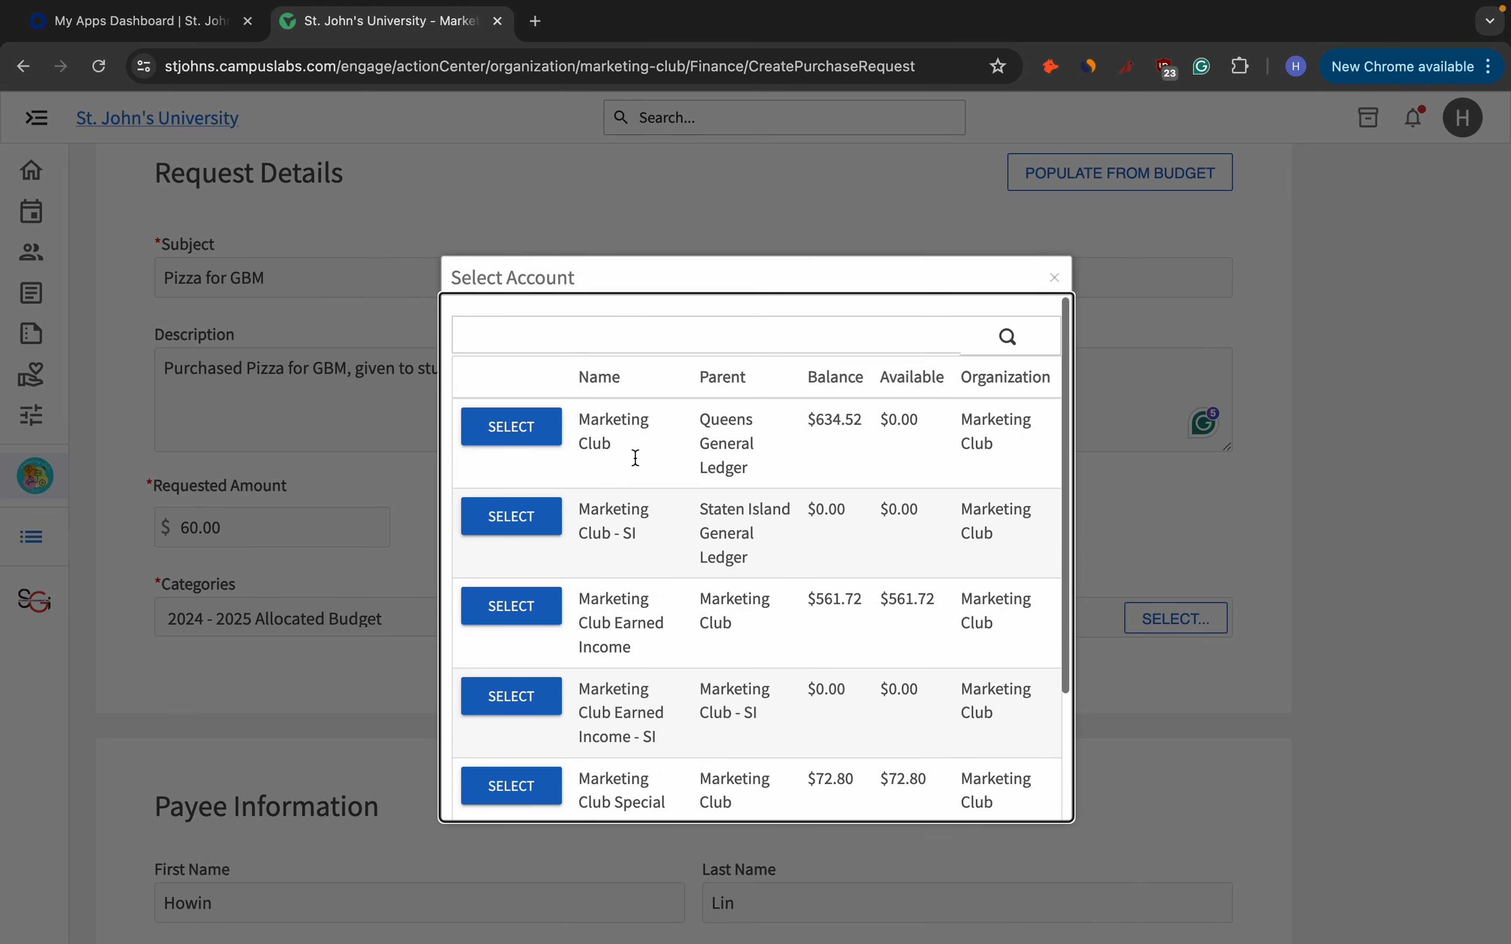
click(547, 446)
scroll(578, 519, up, 3)
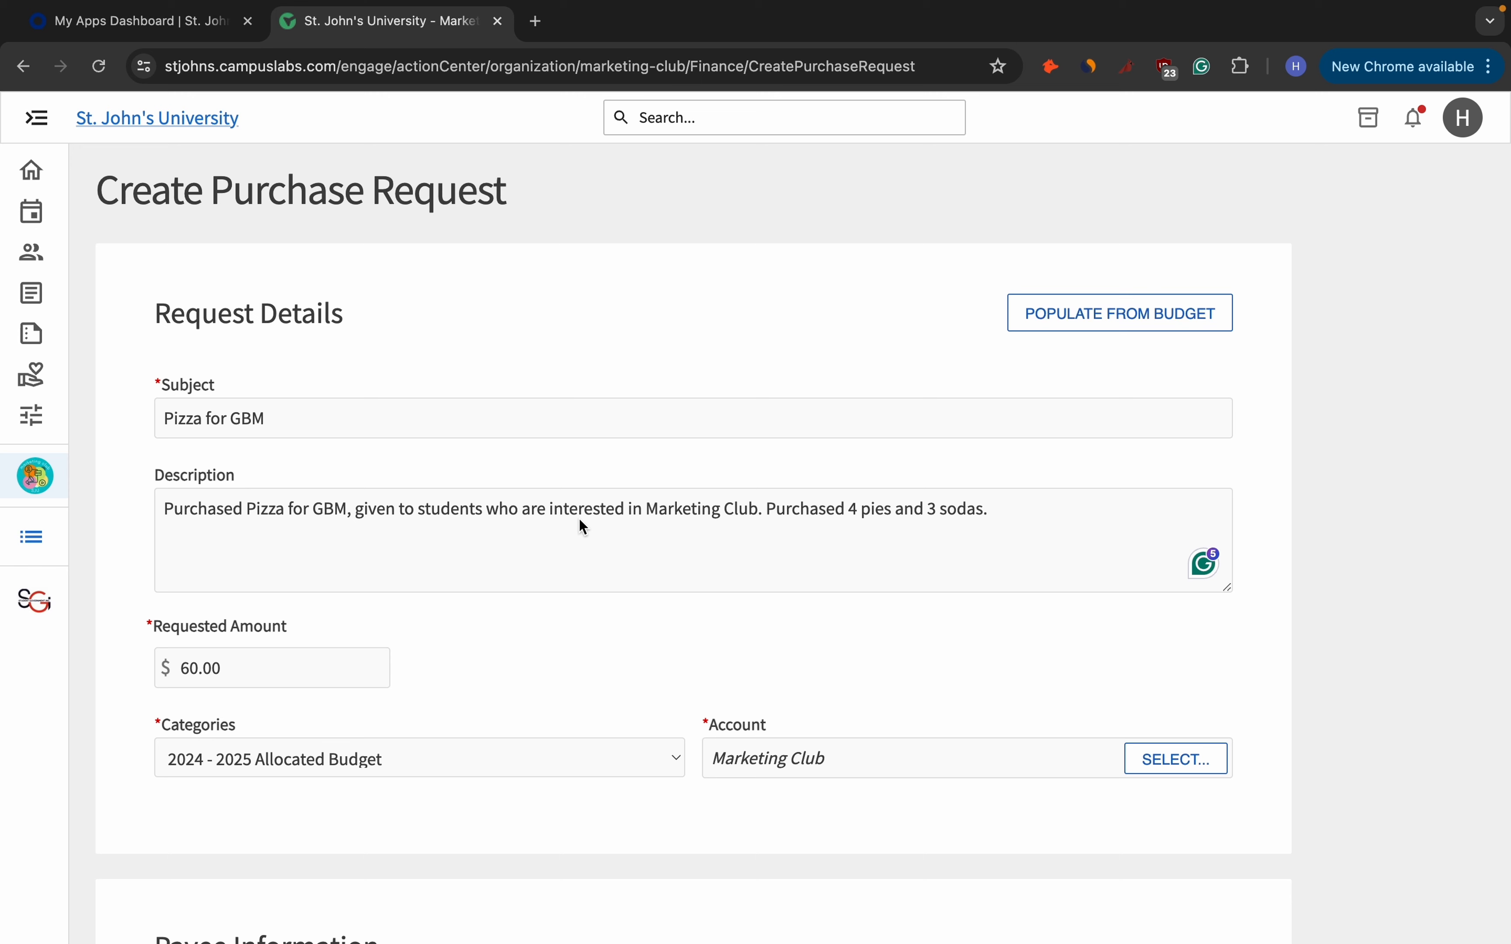